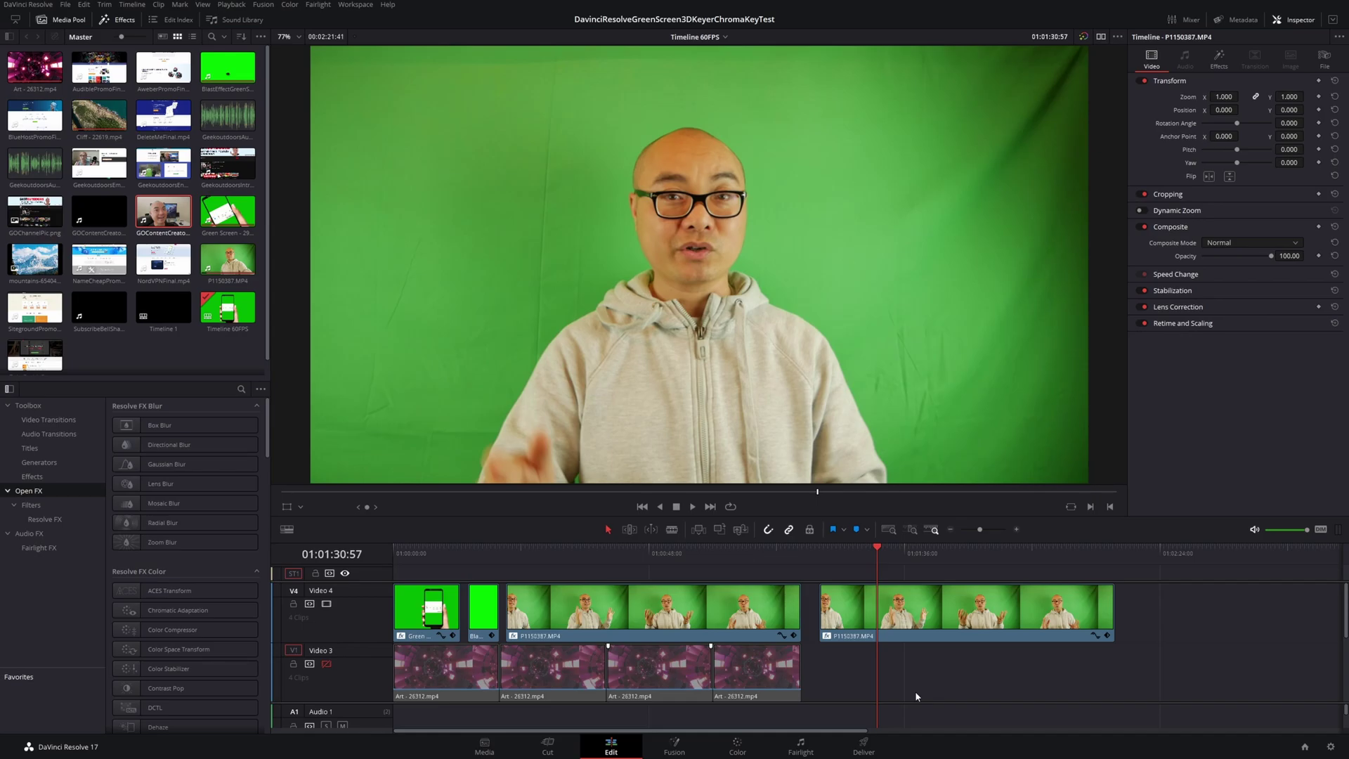
# Add a Subtitle title above the second P1150387.MP4 clip and extend its end to 01:01:54:47.
pyautogui.click(894, 552)
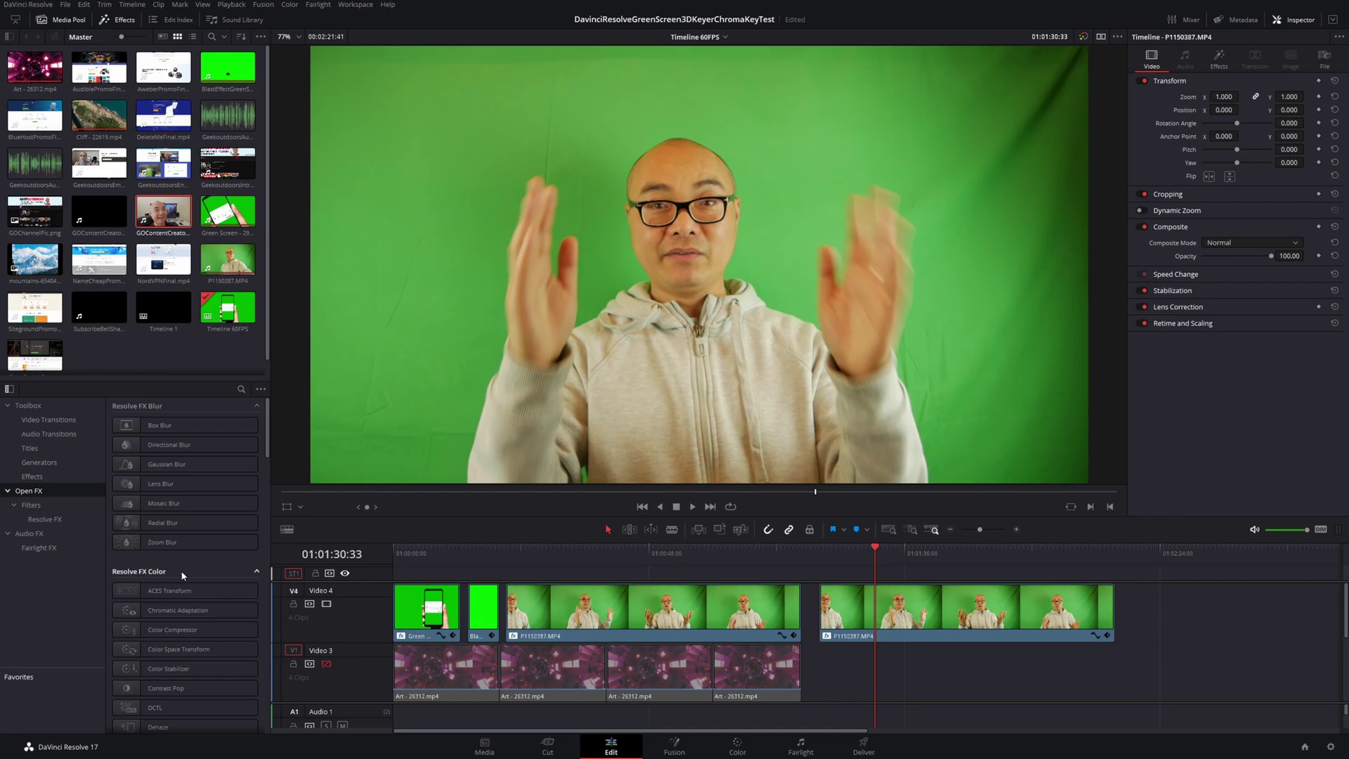
pyautogui.click(33, 451)
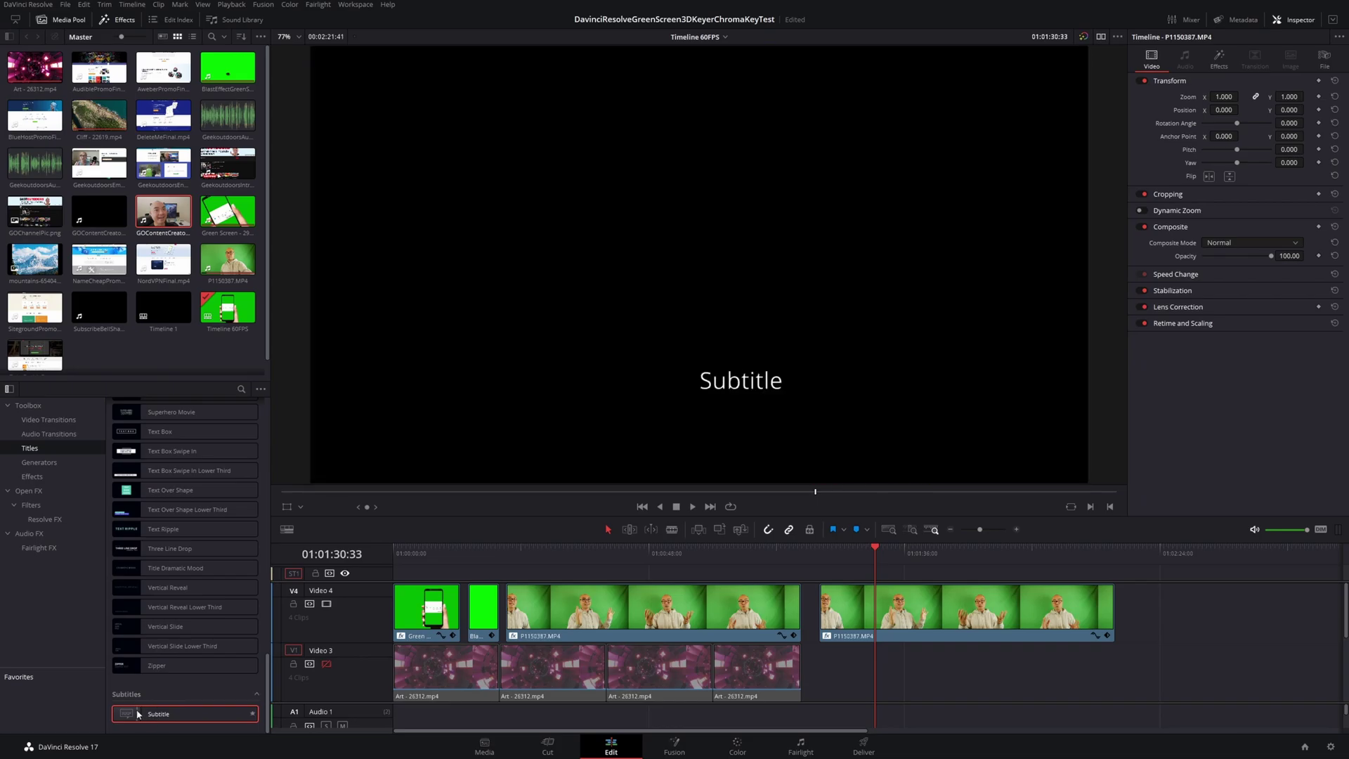
pyautogui.moveTo(139, 709); pyautogui.dragTo(858, 573)
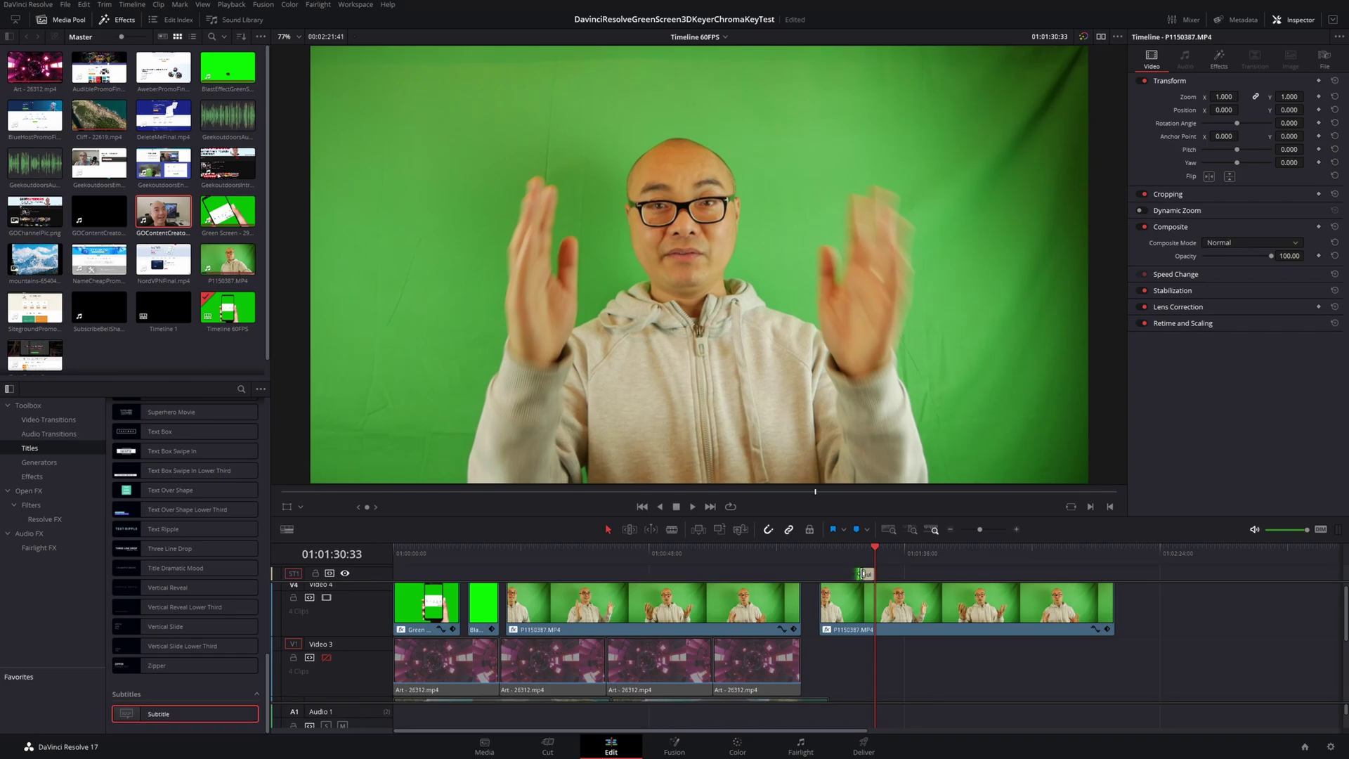
pyautogui.click(868, 576)
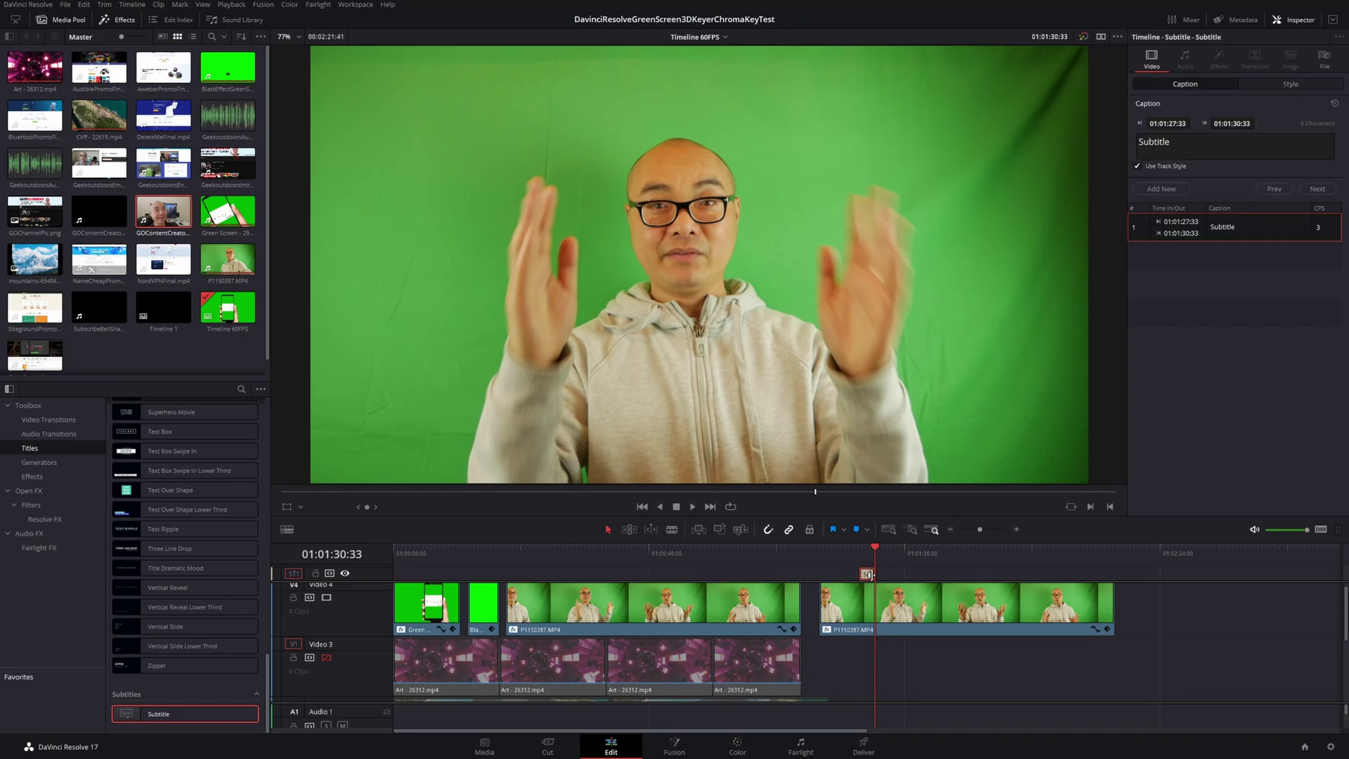
pyautogui.moveTo(873, 574); pyautogui.dragTo(1003, 574)
# Turn on the background in the subtitle's track style.
pyautogui.click(887, 550)
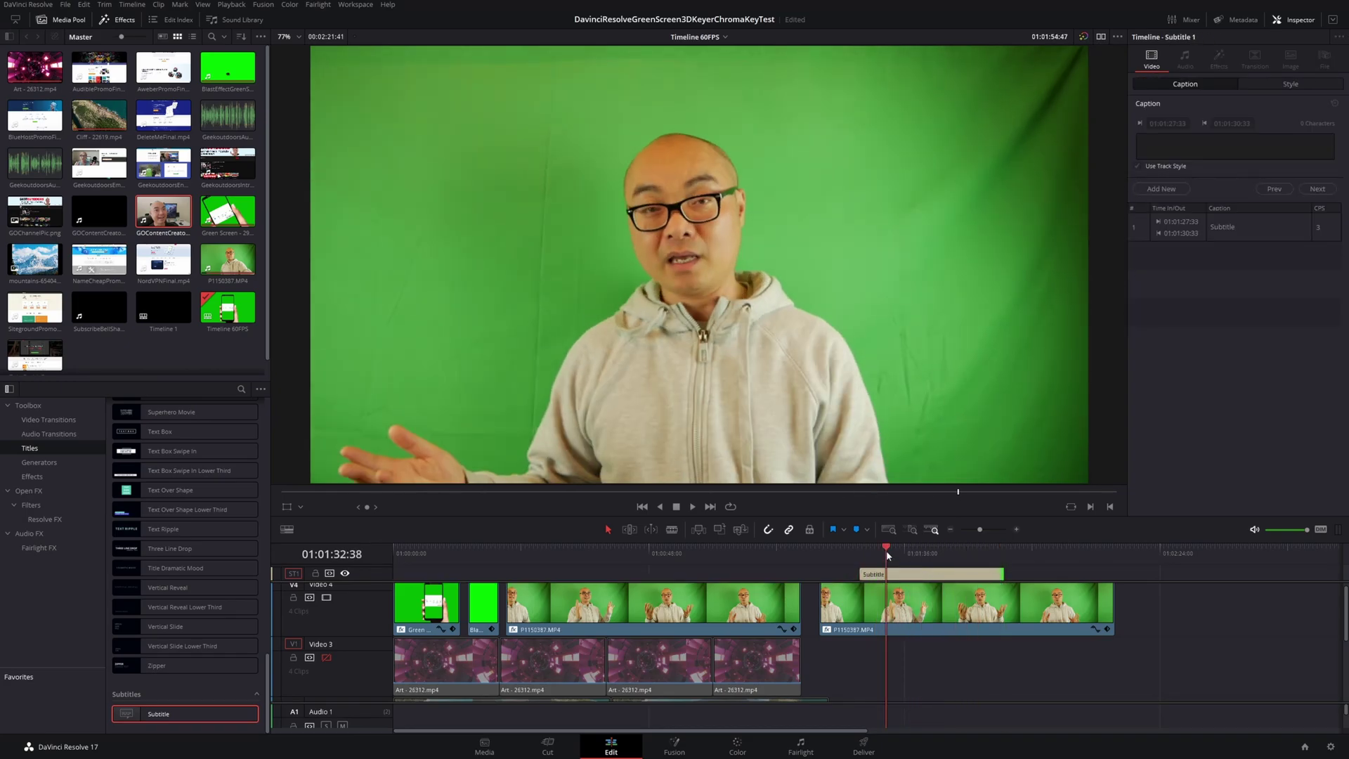
pyautogui.click(901, 576)
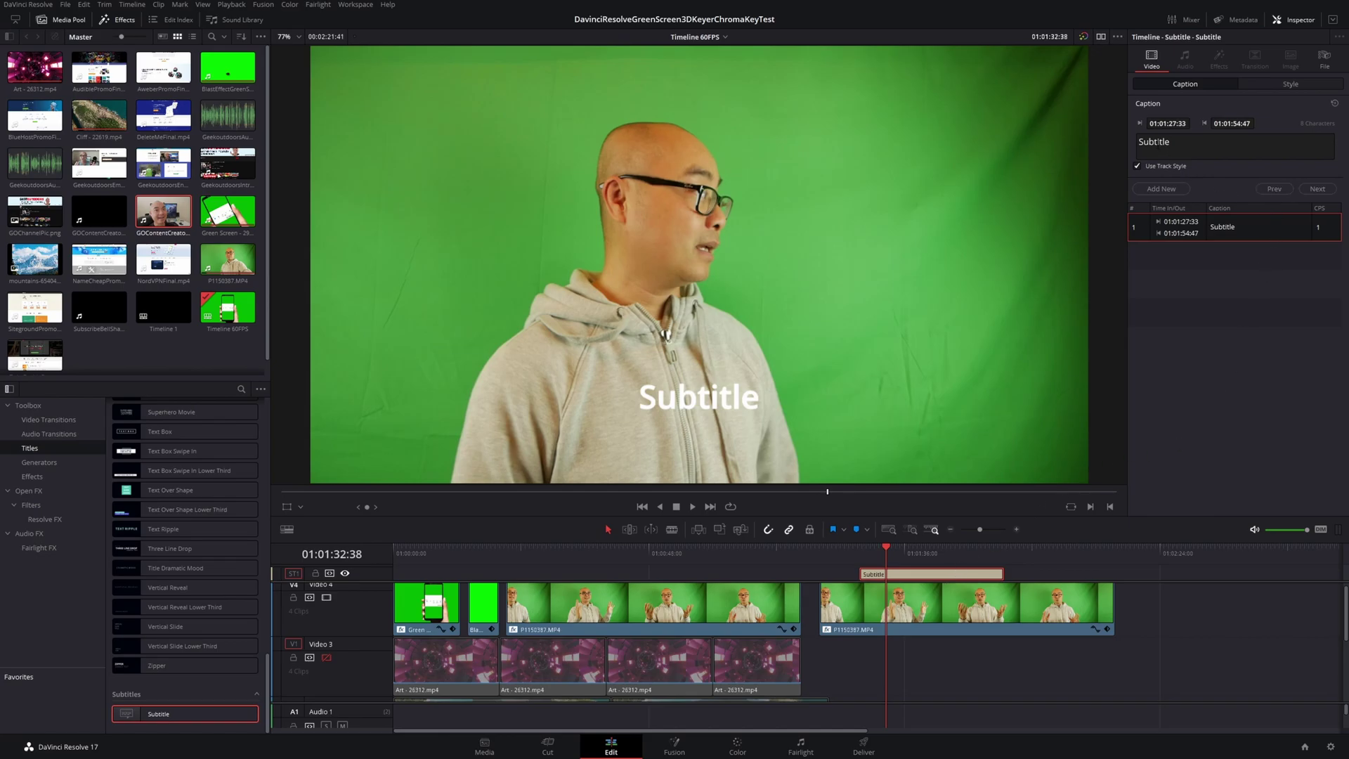
pyautogui.doubleClick(1157, 143)
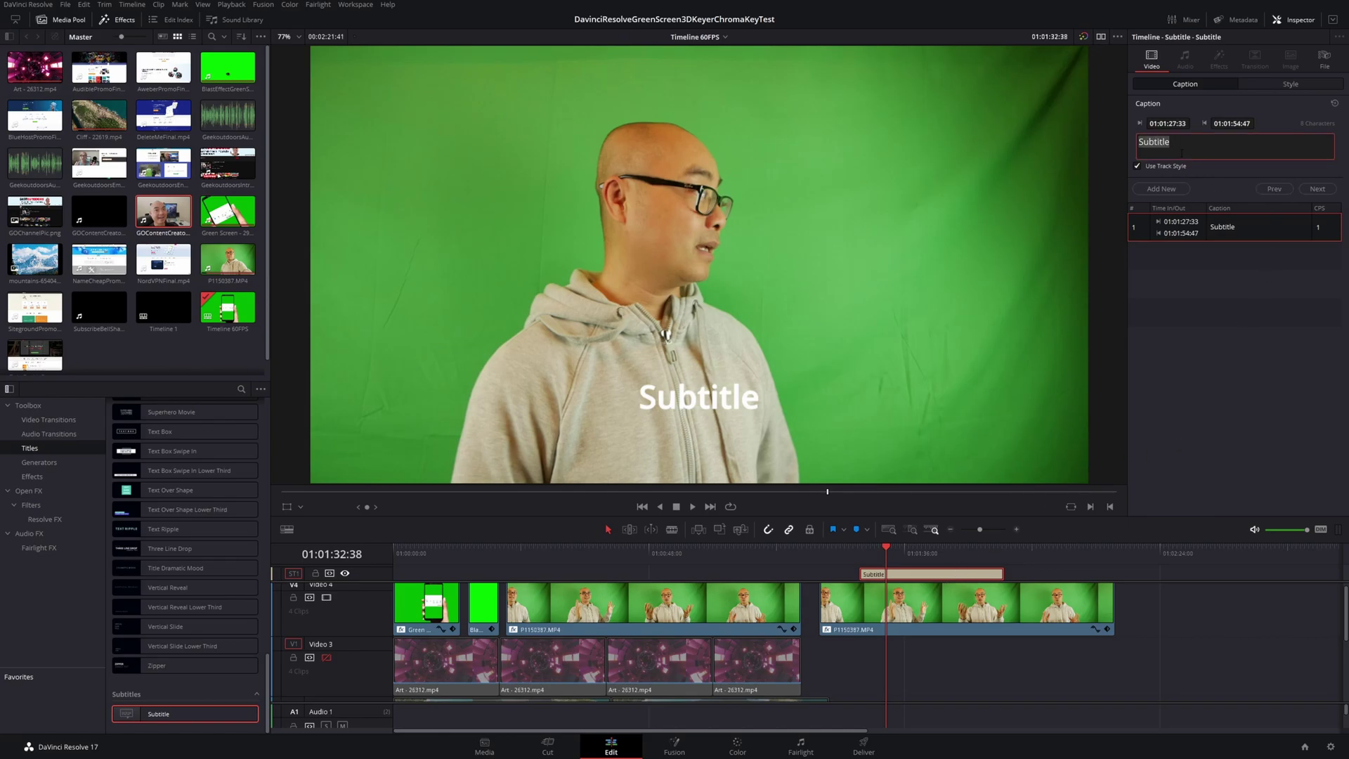
pyautogui.click(1288, 85)
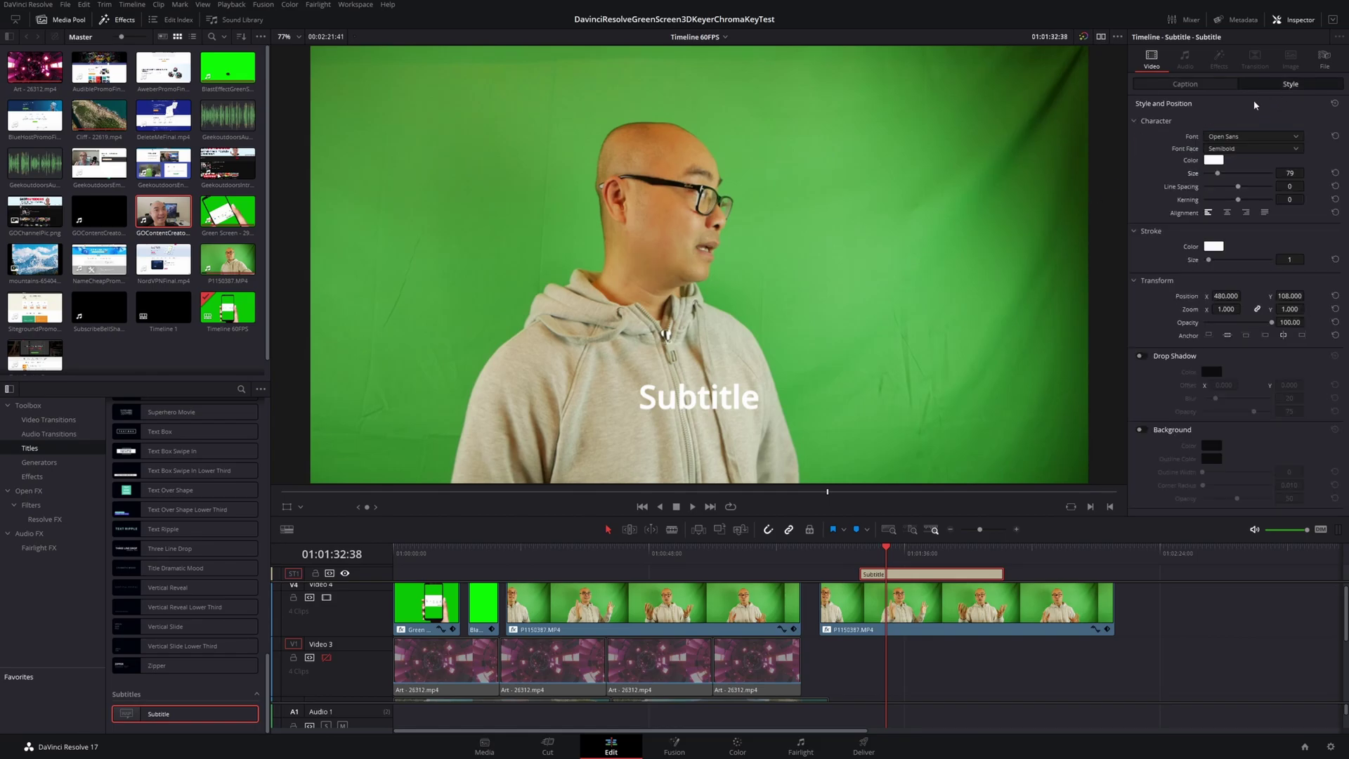
pyautogui.click(1143, 431)
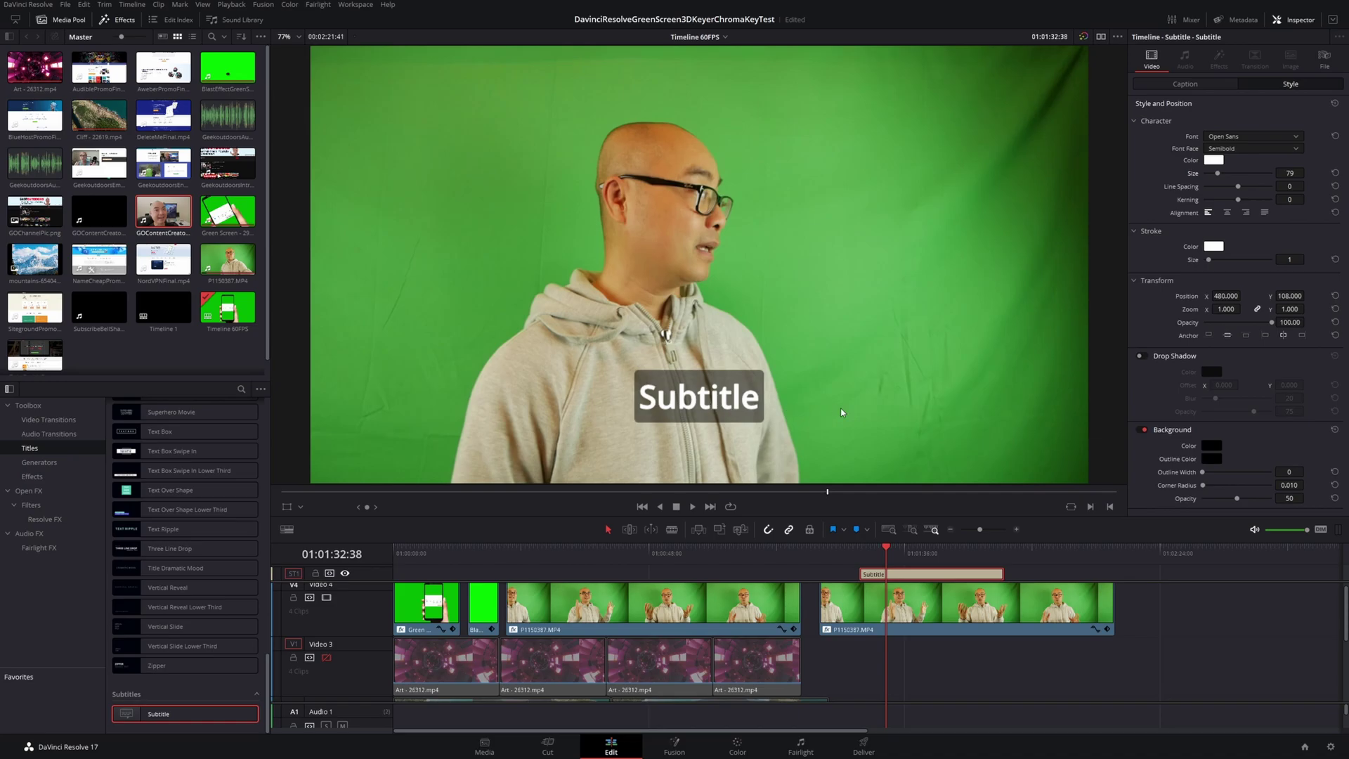
# Extend the subtitle's caption to three lines: "Subtitleasjdnajskdakjsdakdjnasdad", "asdasdadasdasfadasd" and "adasds".
pyautogui.click(1185, 84)
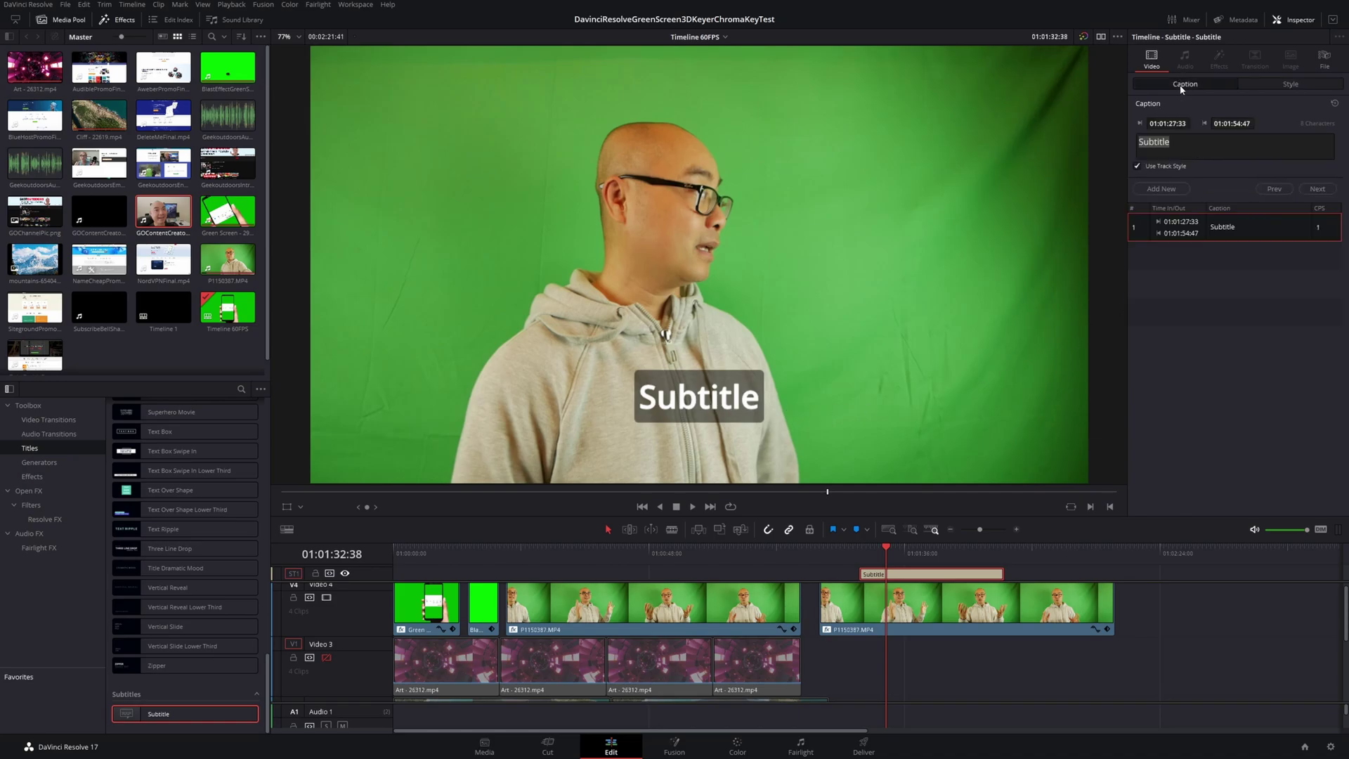
pyautogui.click(1183, 144)
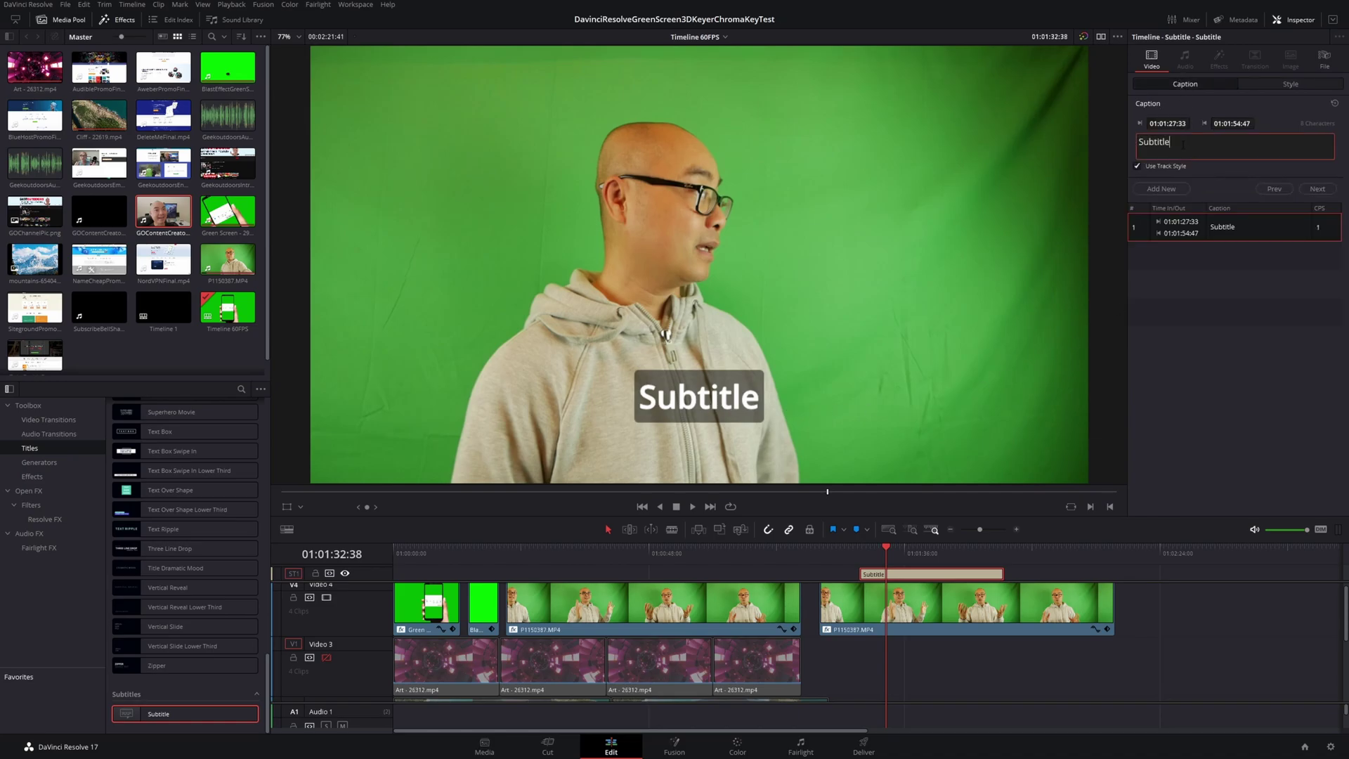
pyautogui.write('asjdnajskdakjsdakdjnasdad')
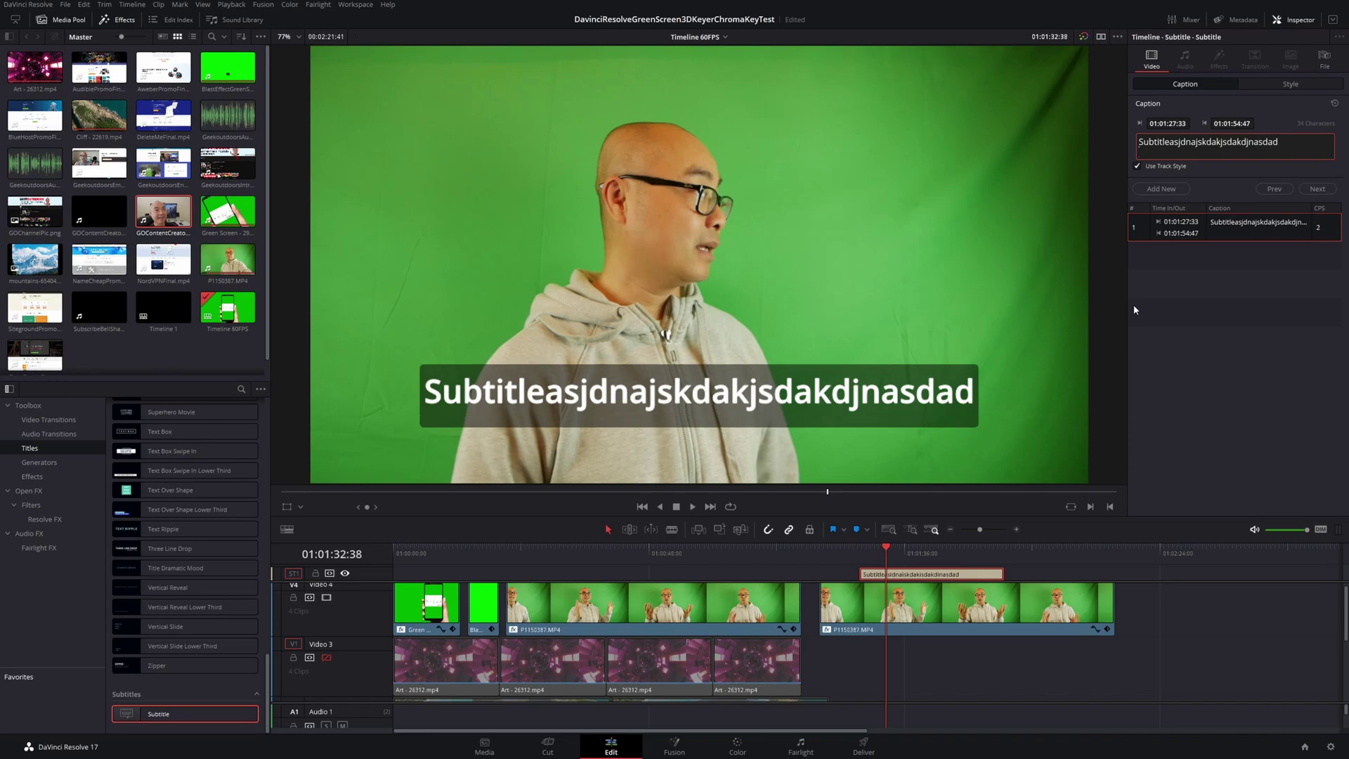
pyautogui.press('Return')
pyautogui.write('asdasdadasdas')
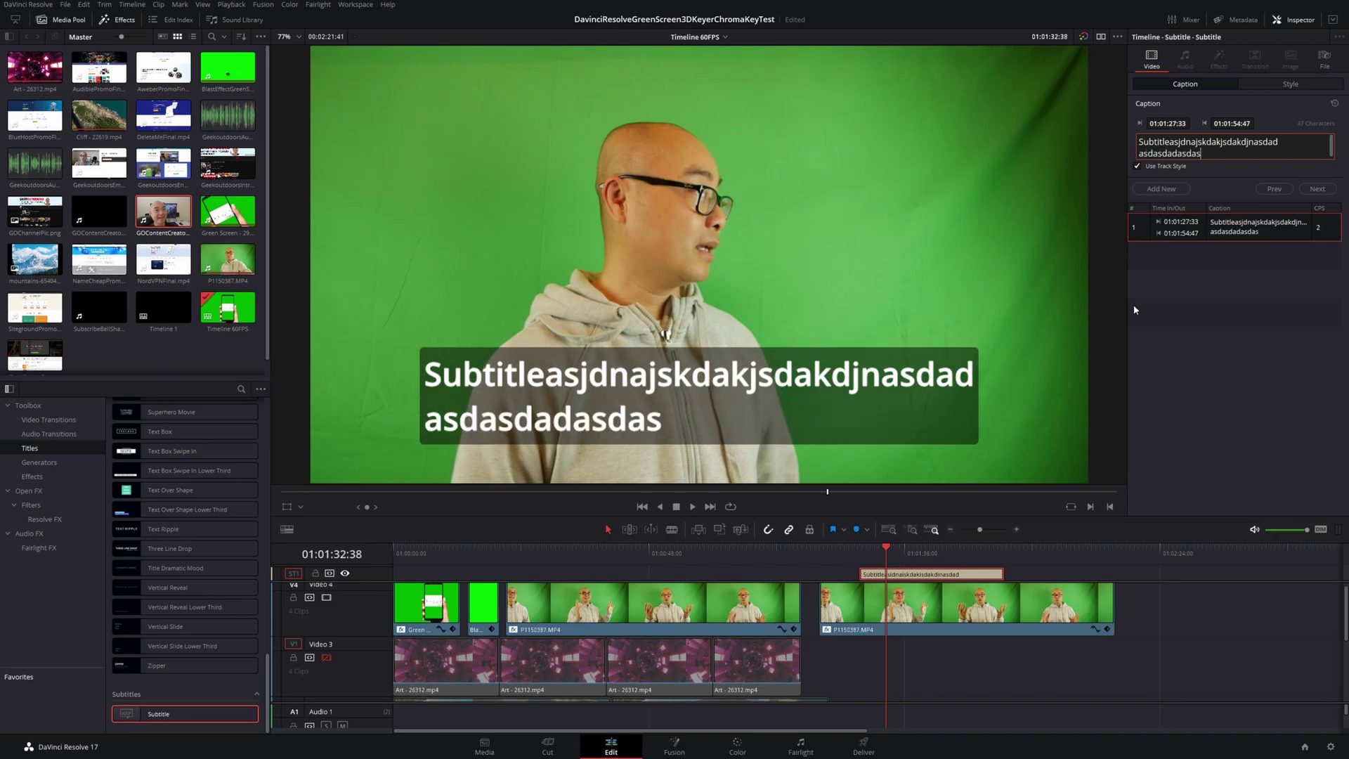
pyautogui.write('fadasd')
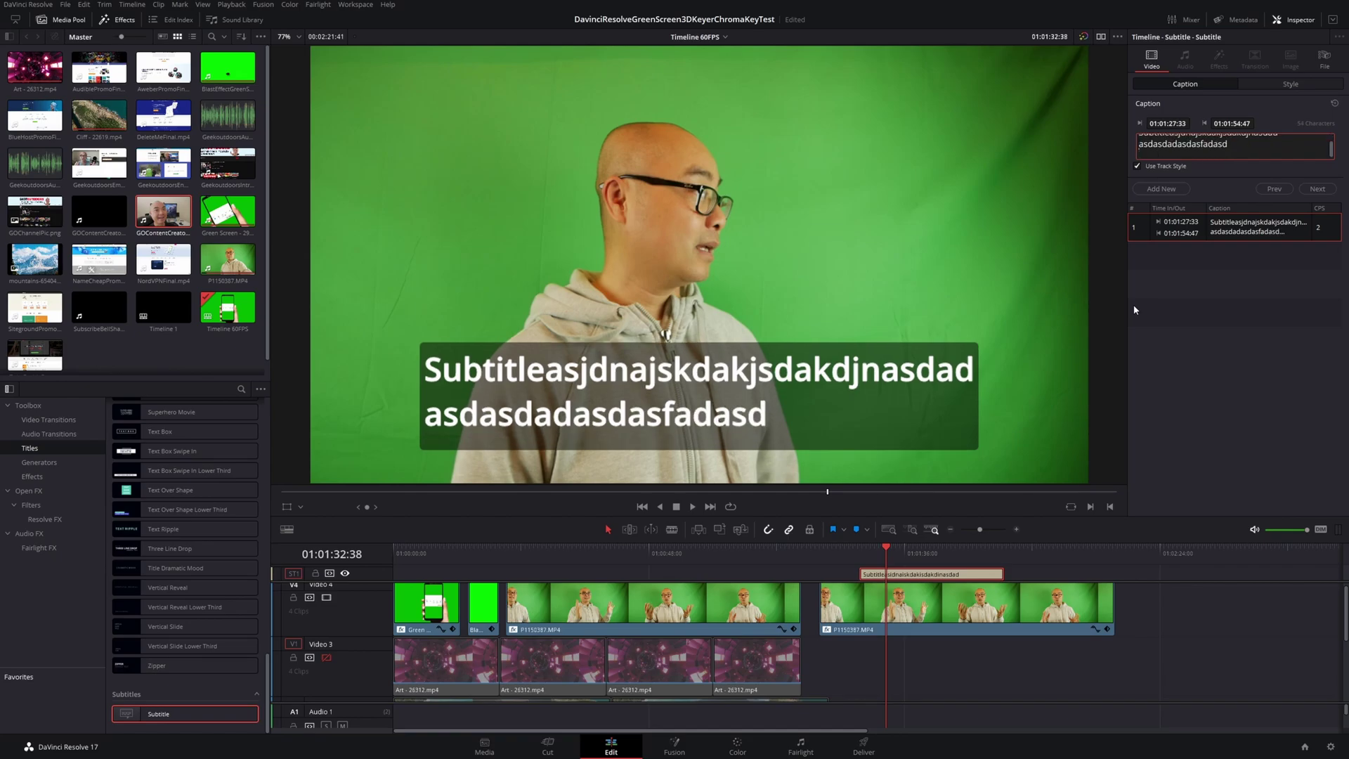
pyautogui.press('Return')
pyautogui.write('adasds')
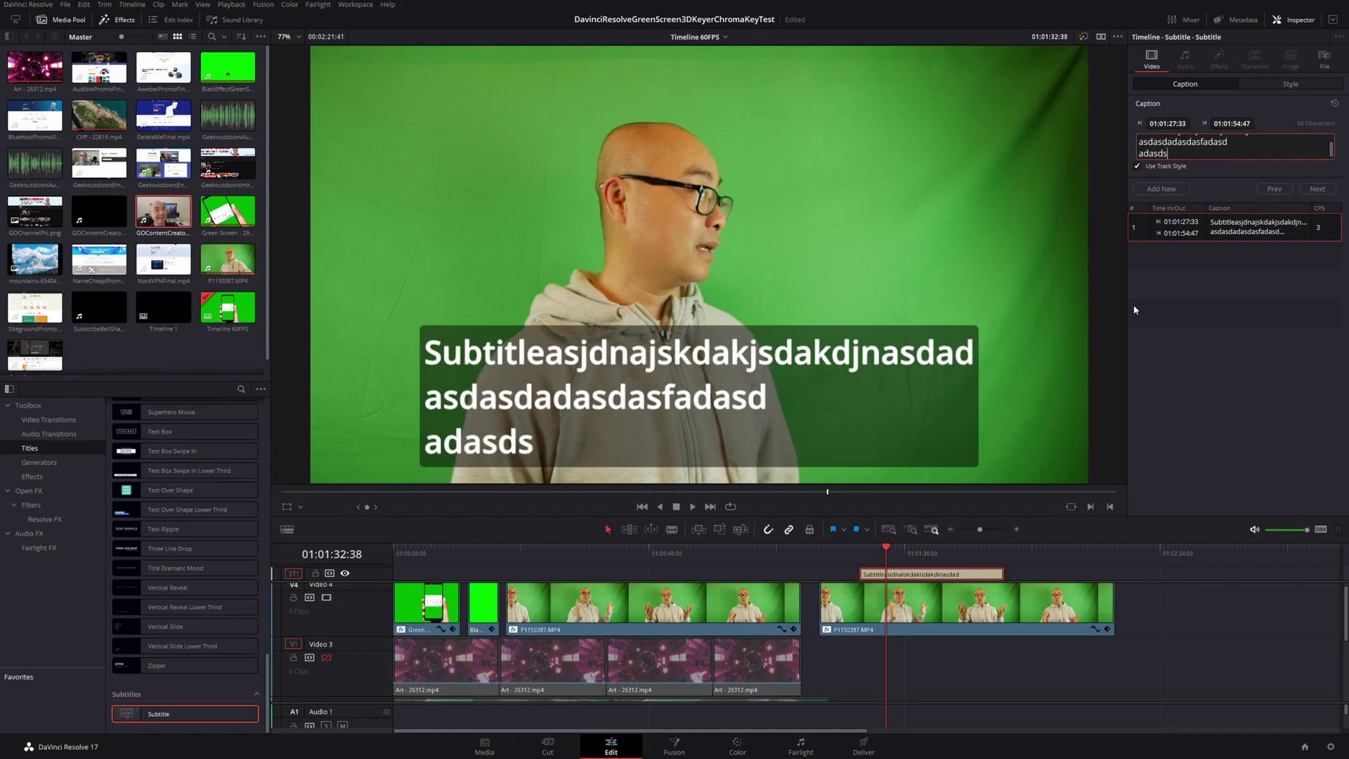
# Adjust the character size in the subtitle's style.
pyautogui.click(1276, 84)
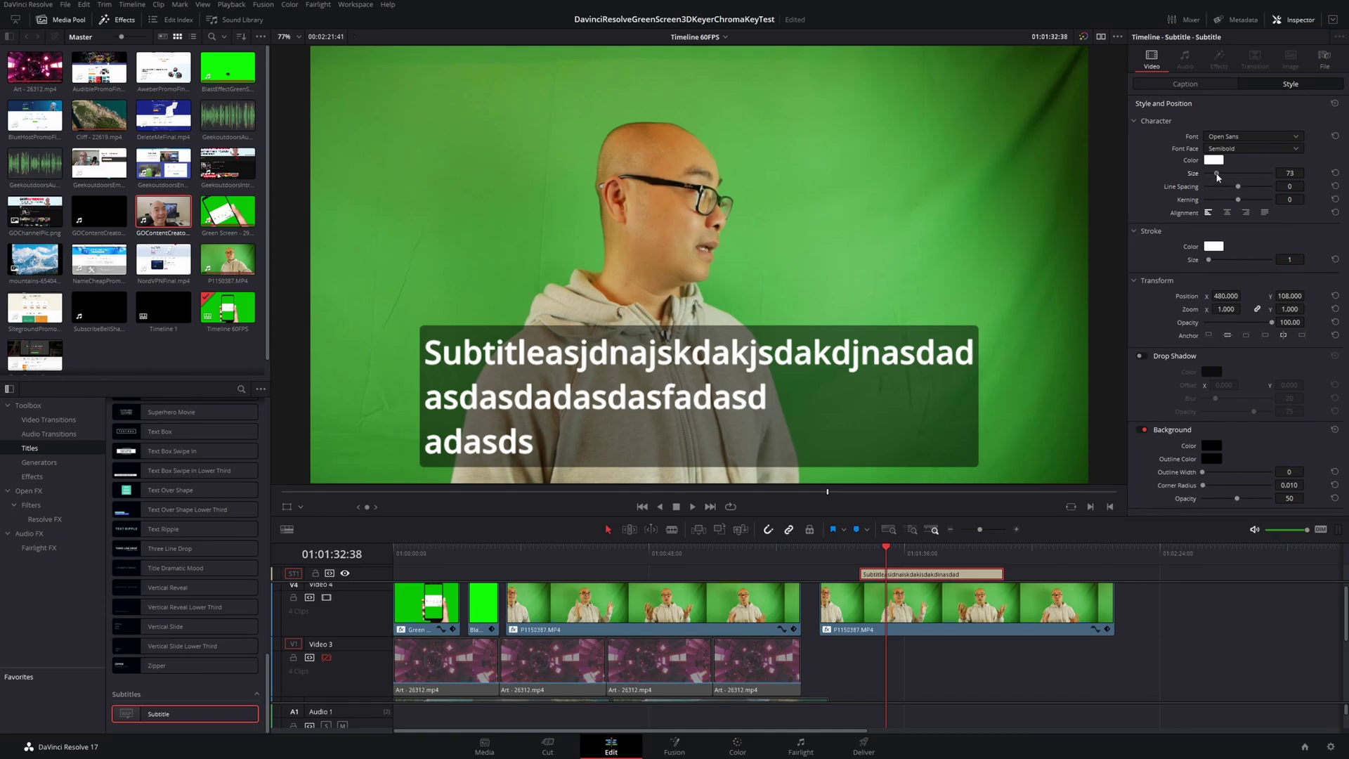
pyautogui.moveTo(1217, 177)
pyautogui.mouseDown()
pyautogui.moveTo(1243, 176)
pyautogui.moveTo(1219, 178)
pyautogui.mouseUp()
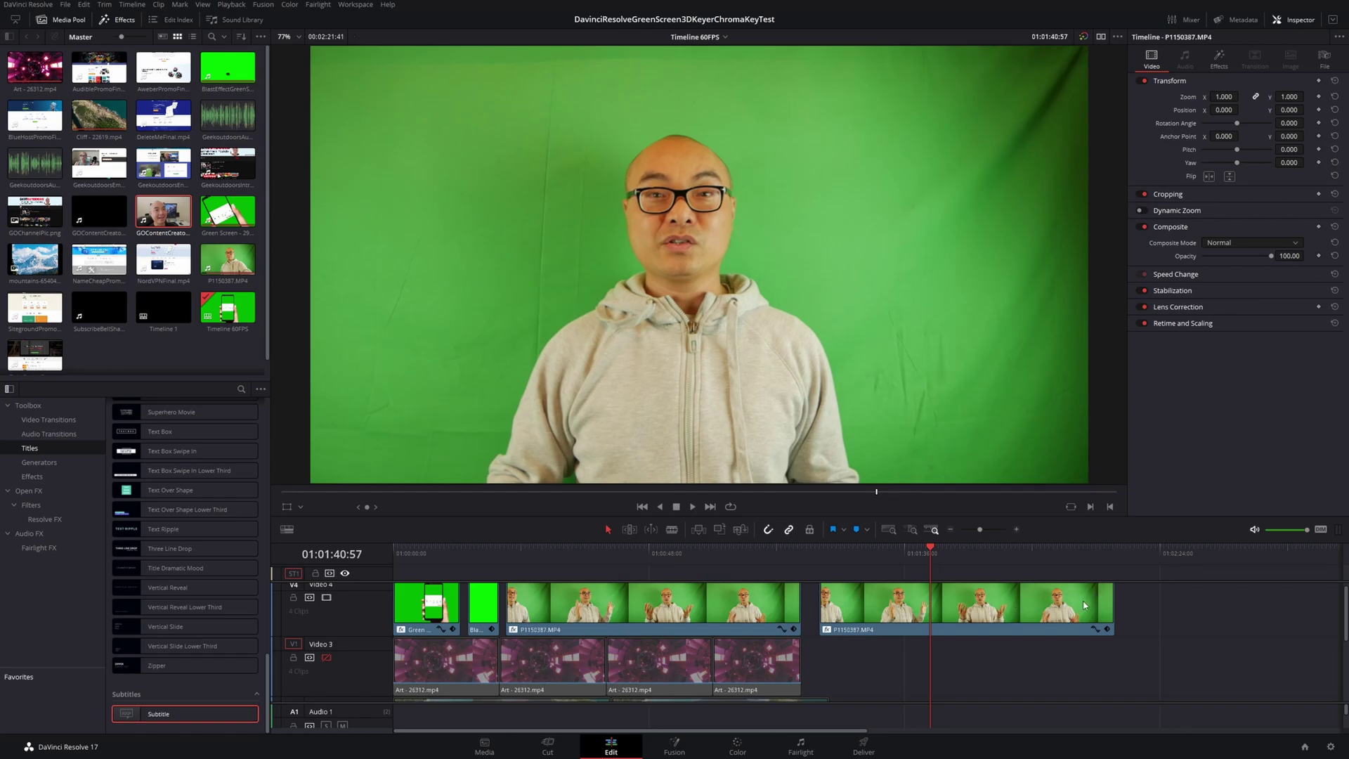
# Preview the composite modes for the second P1150387.MP4 clip and keep it on Normal.
pyautogui.click(973, 616)
pyautogui.click(1290, 244)
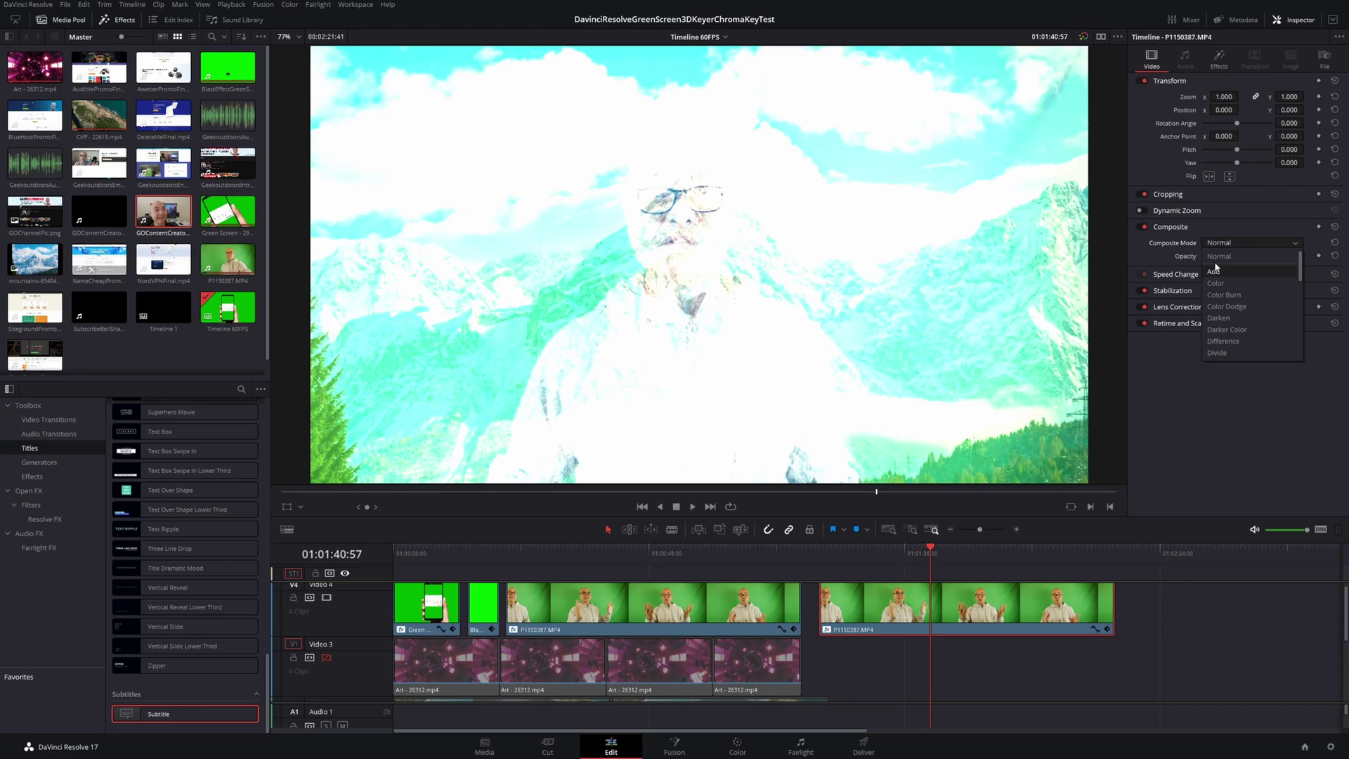
pyautogui.click(1214, 257)
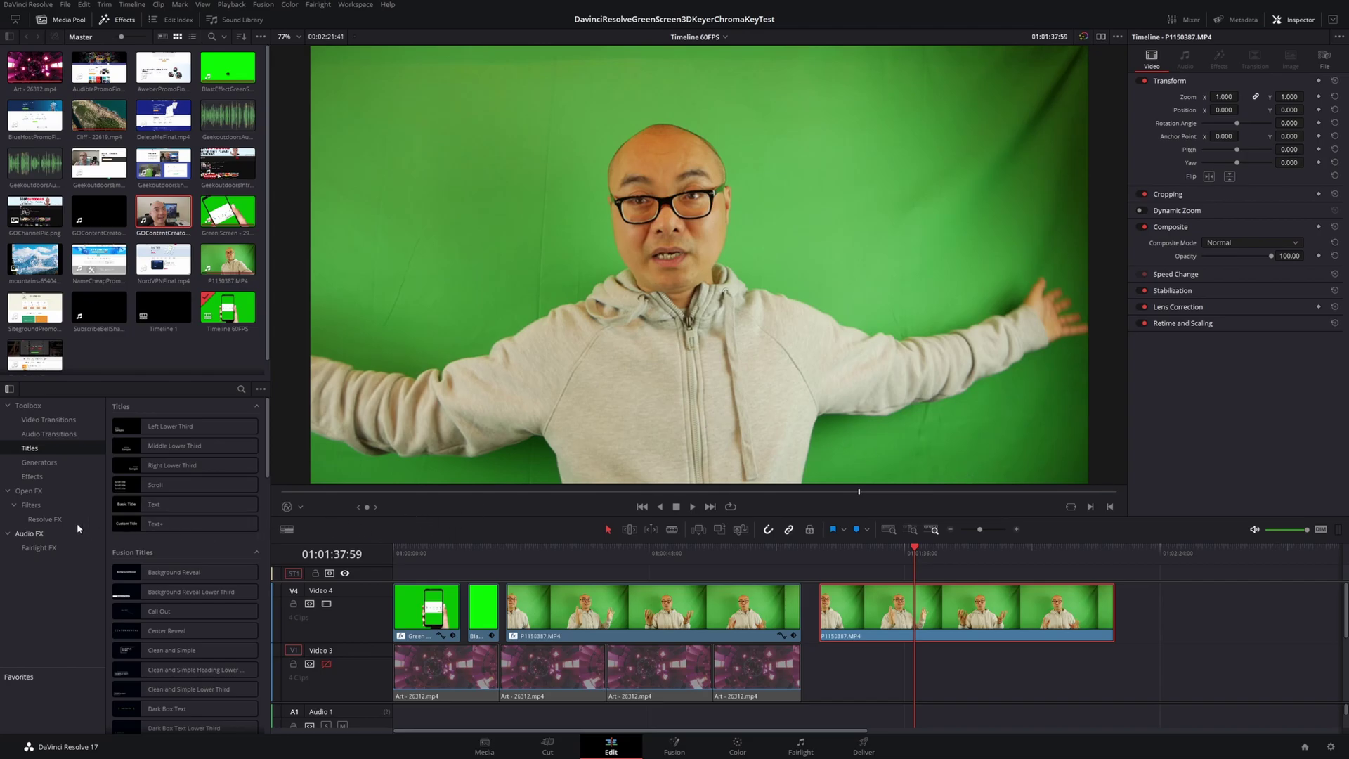
# Apply the Resolve FX 3D Keyer to the second P1150387.MP4 clip and expand its Key Adjustments.
pyautogui.click(33, 493)
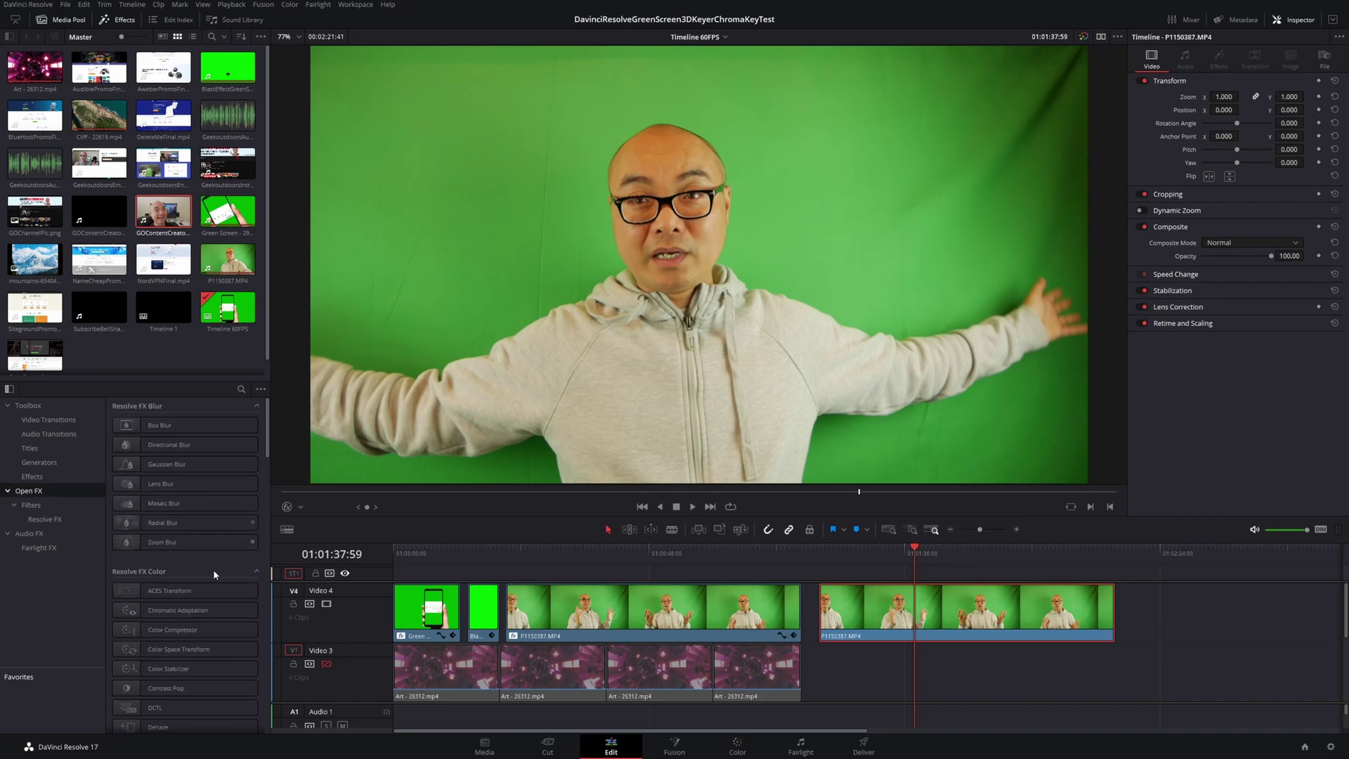
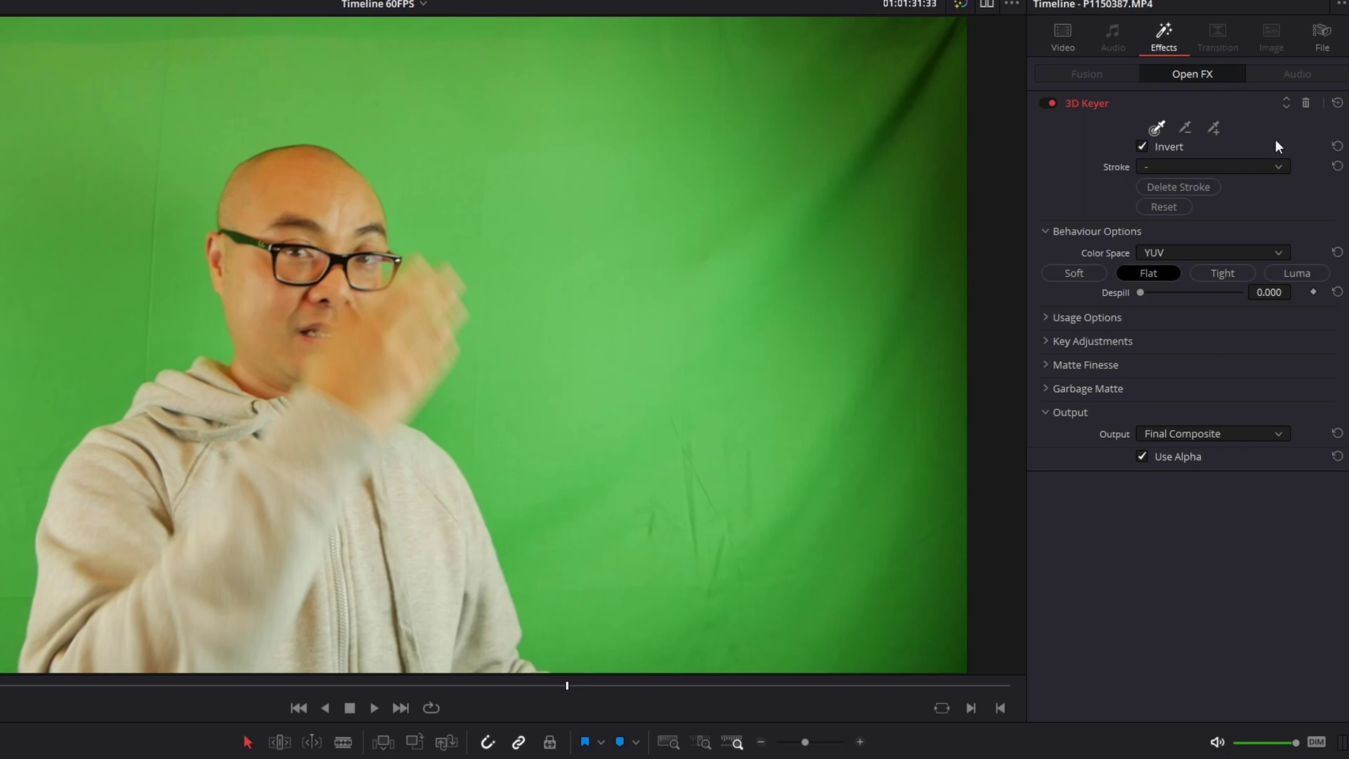
pyautogui.click(1204, 187)
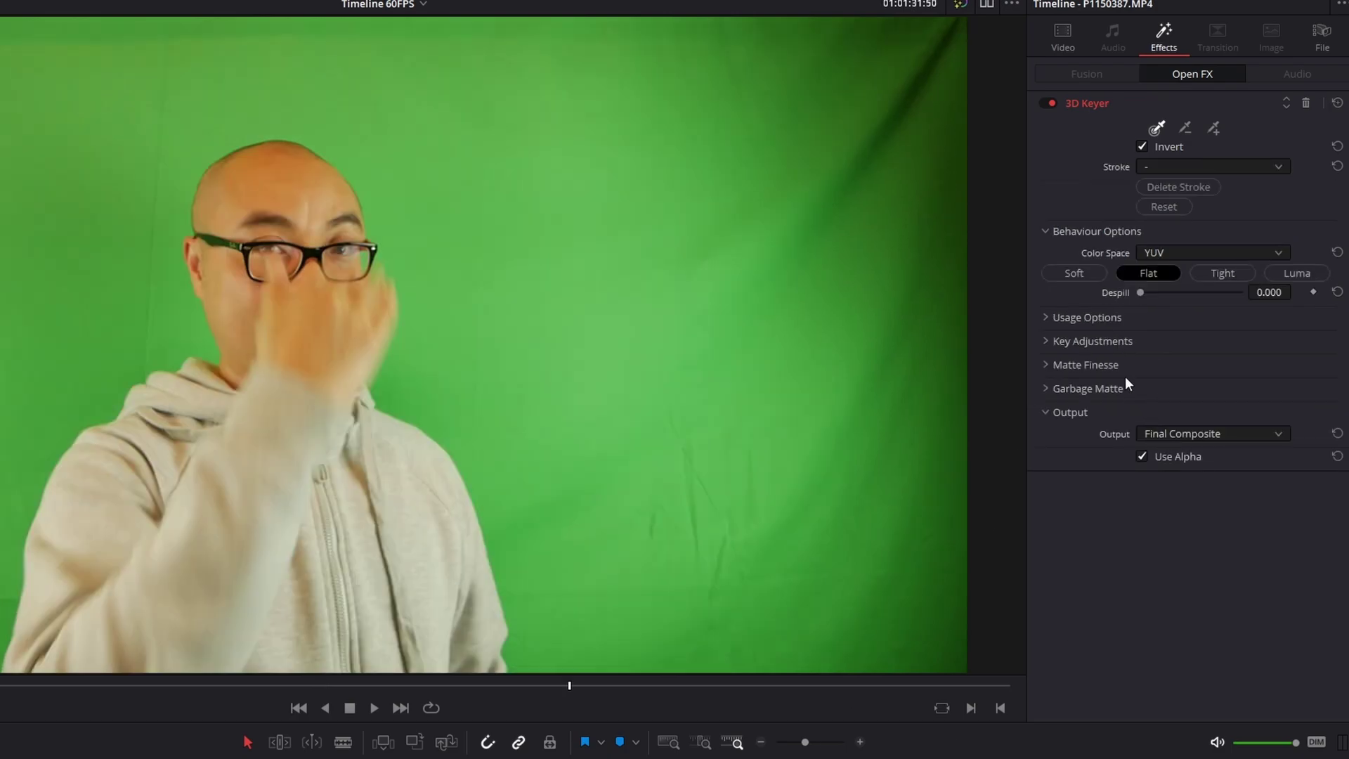
pyautogui.click(1044, 342)
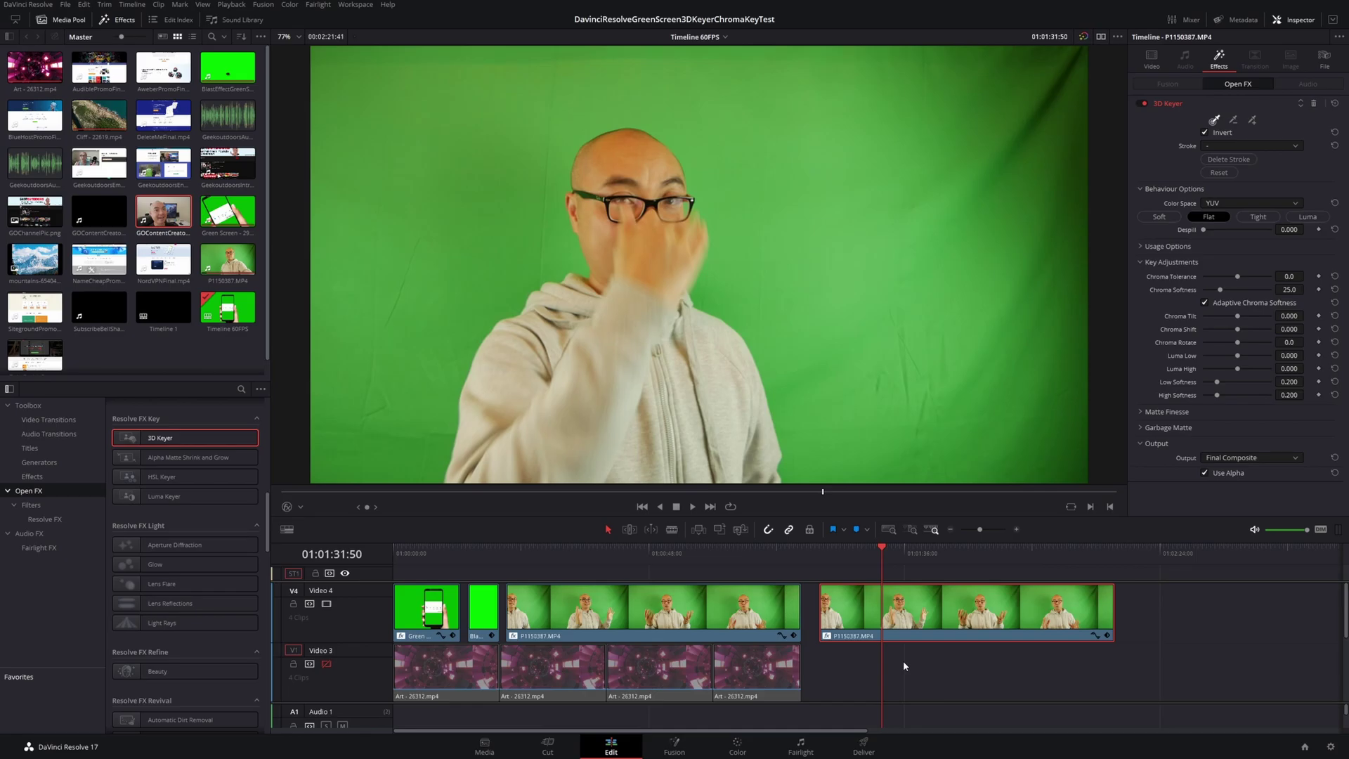
# Enable the Open FX Overlay for the first P1150387.MP4 clip and sample the green backdrop beside the presenter with the 3D Keyer (Legacy).
pyautogui.click(690, 559)
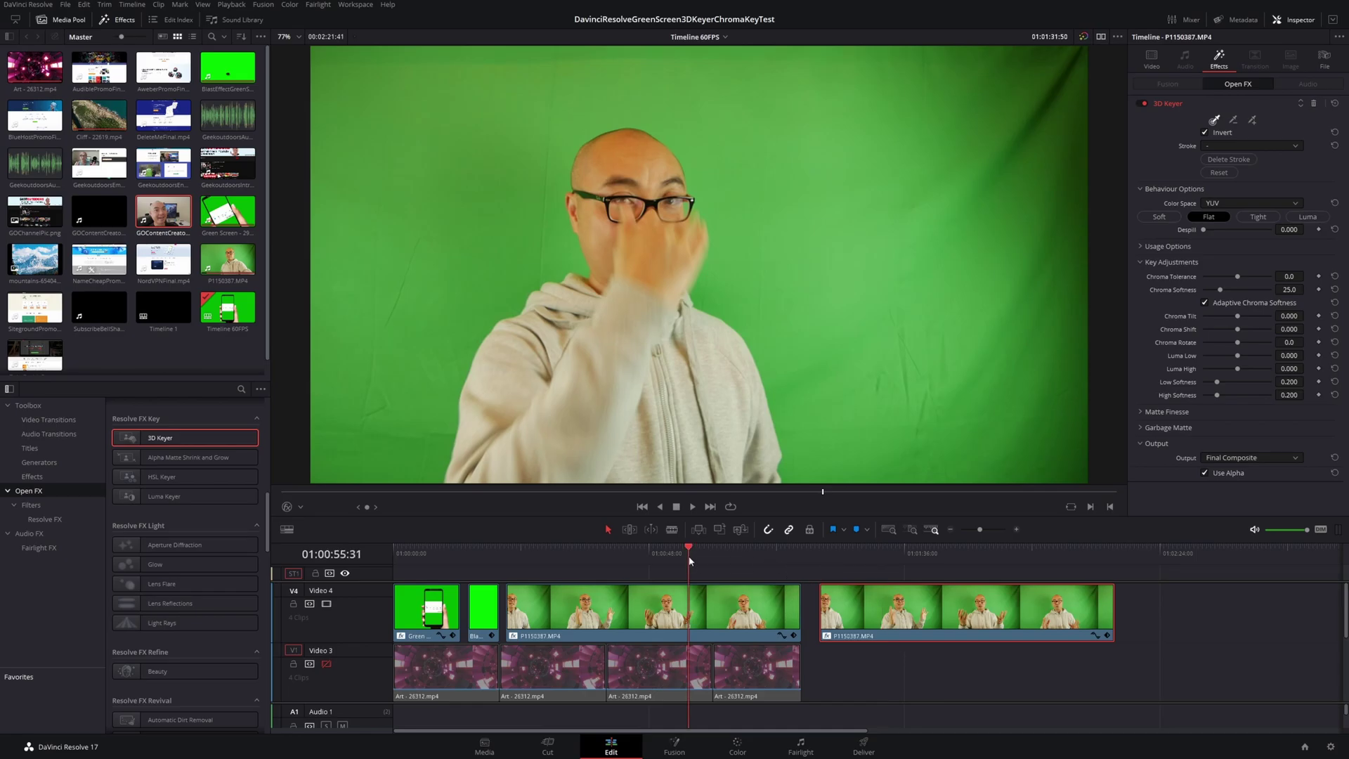
pyautogui.click(716, 610)
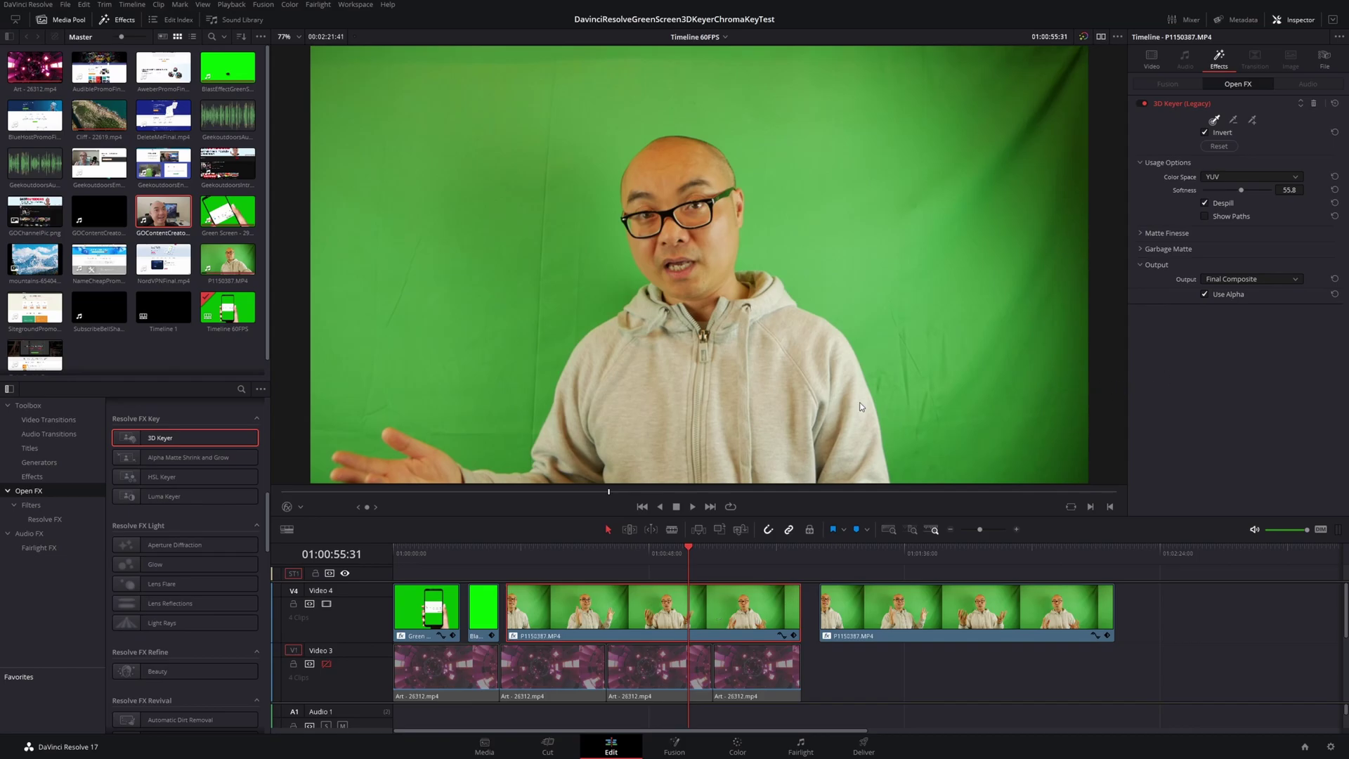
pyautogui.click(296, 507)
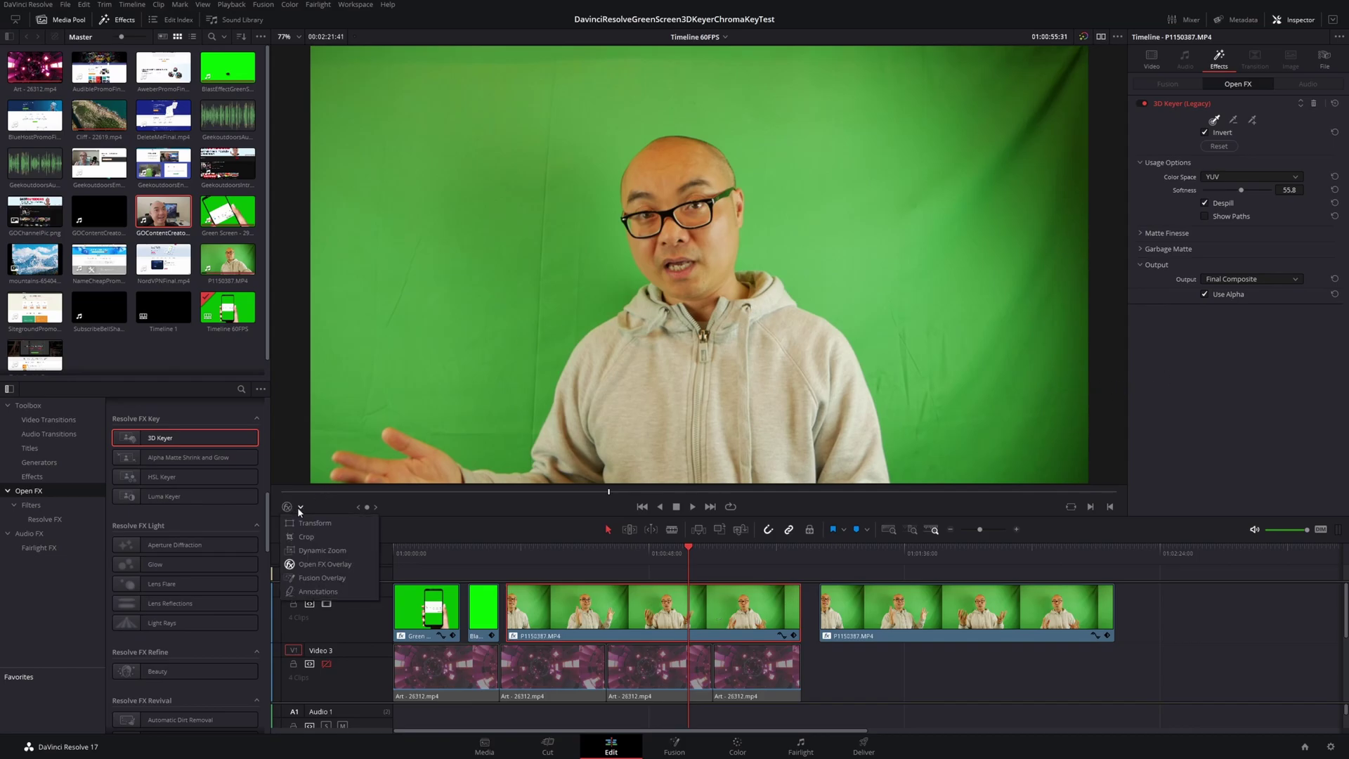
pyautogui.click(331, 564)
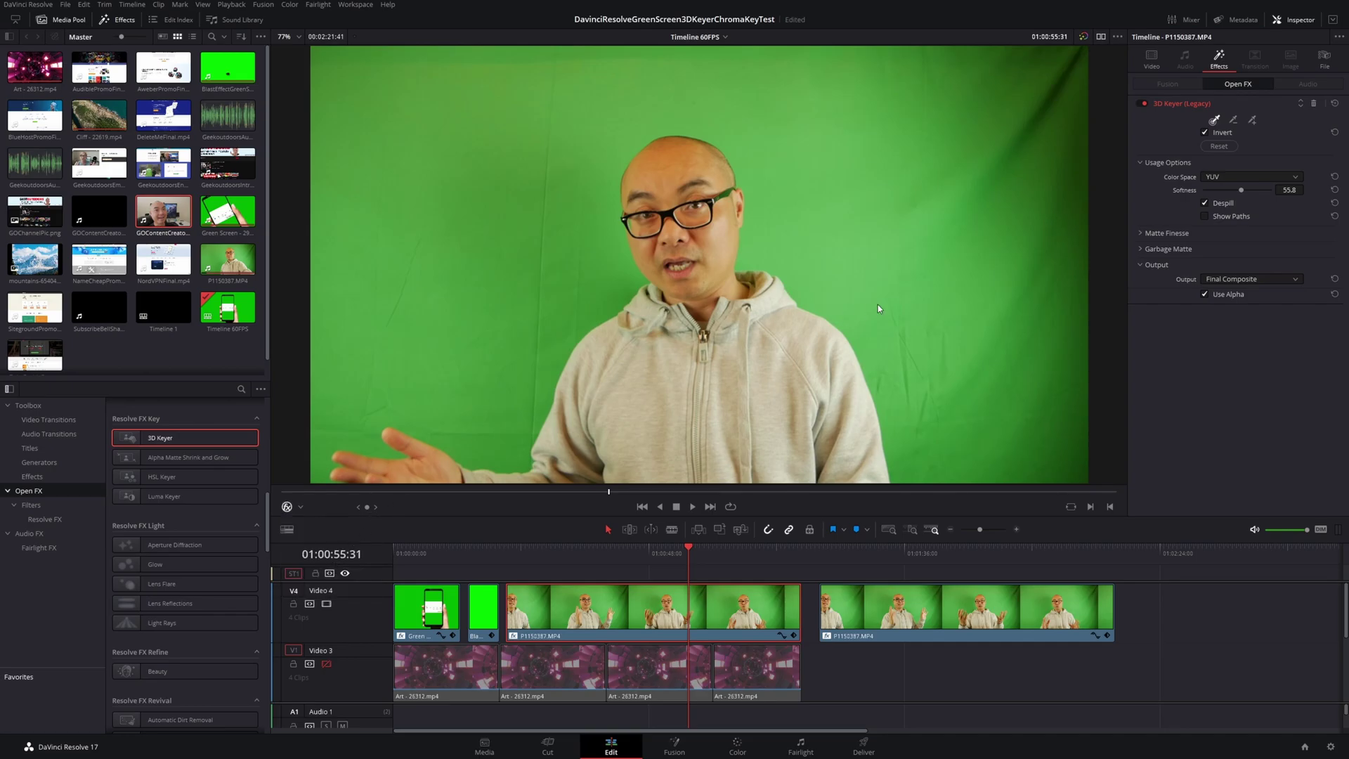
pyautogui.click(1217, 122)
pyautogui.click(983, 289)
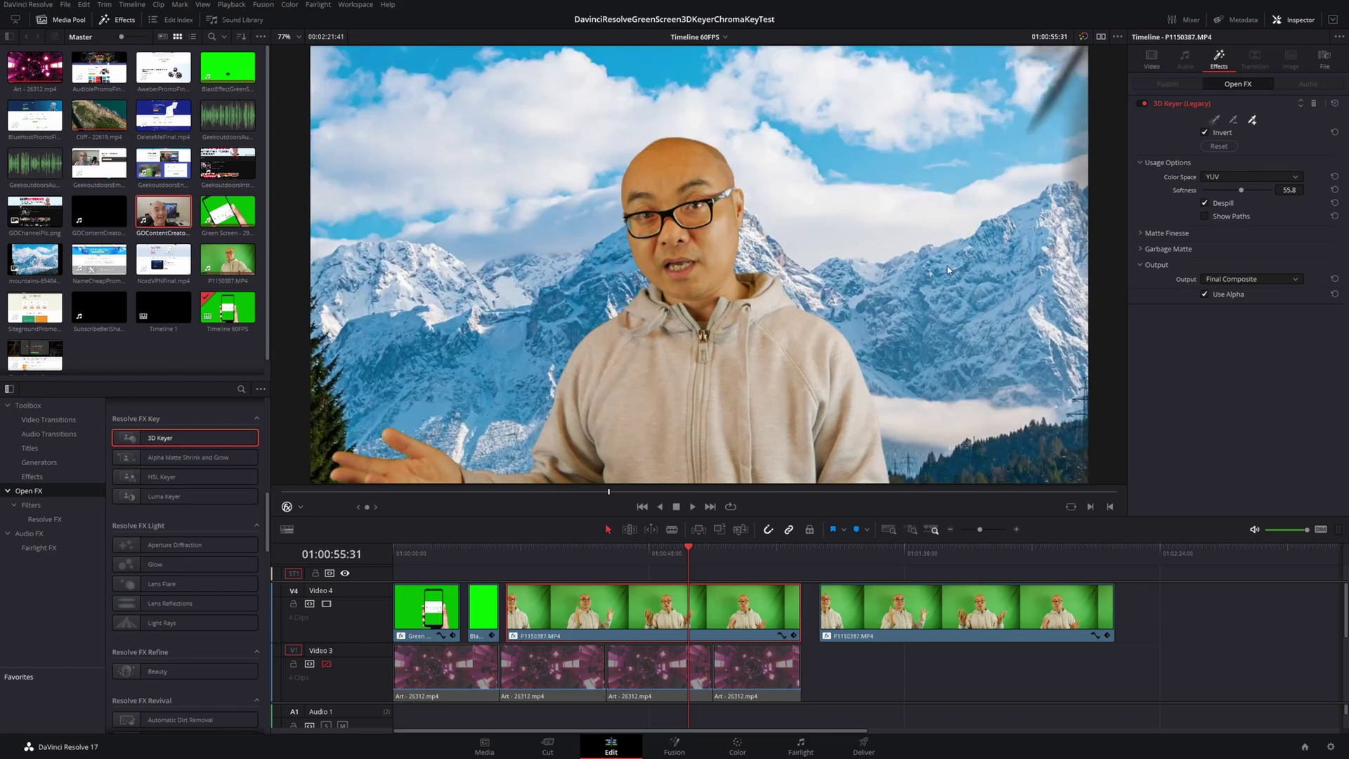
# Show the legacy keyer's stroke paths and set its output to Alpha Highlight B/W.
pyautogui.click(1205, 216)
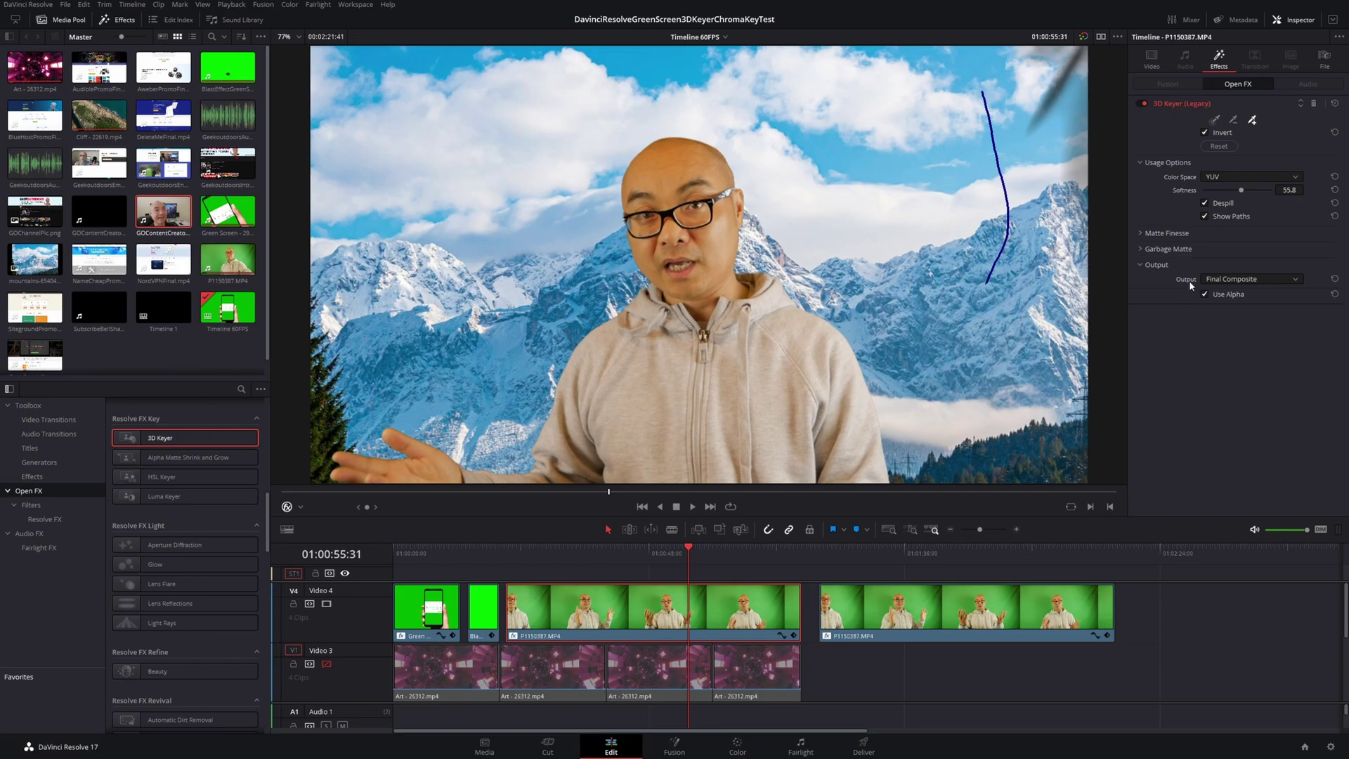
pyautogui.click(1274, 278)
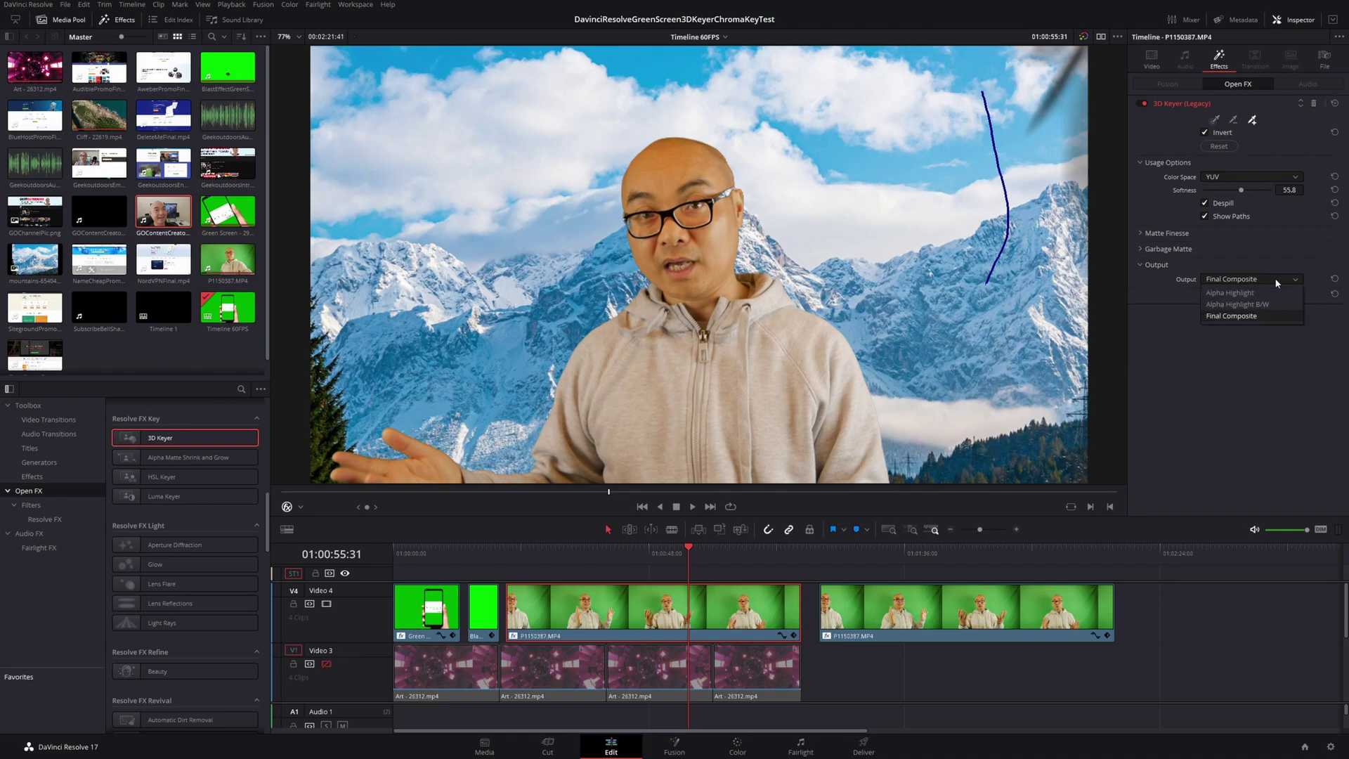
pyautogui.click(1255, 309)
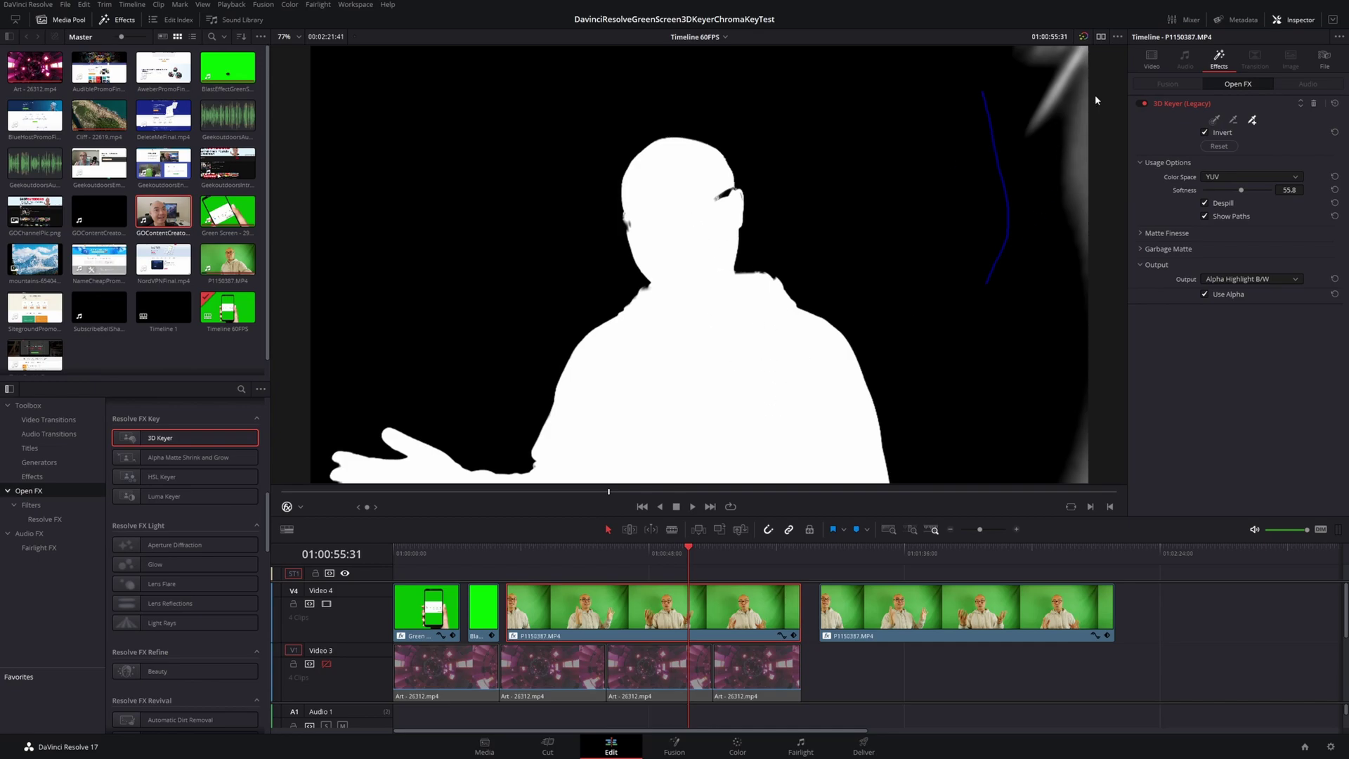
# Add keyer strokes over the unkeyed patches in the upper-right and lower-right corners of the footage.
pyautogui.moveTo(1065, 164); pyautogui.dragTo(1065, 166)
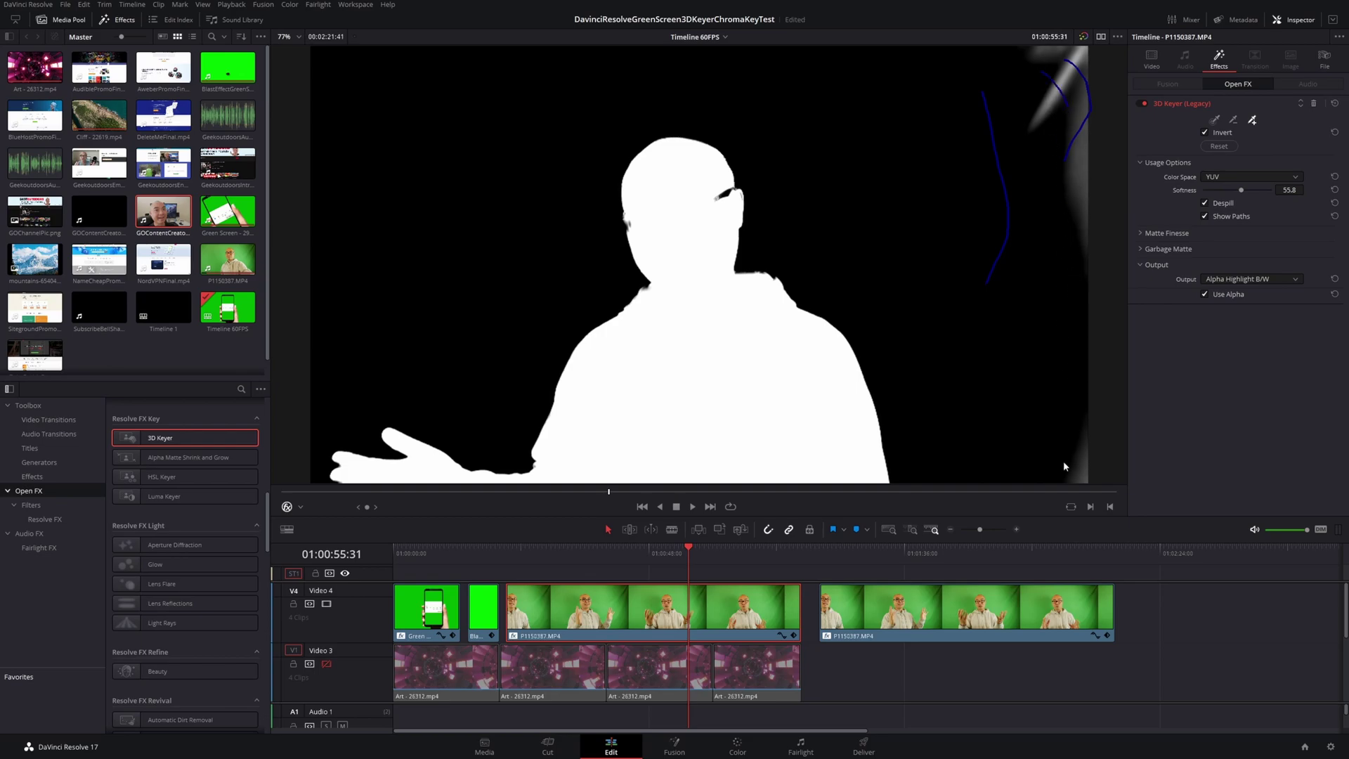
pyautogui.moveTo(1075, 484); pyautogui.dragTo(1095, 451)
# Set the legacy keyer's output to Final Composite and hide the stroke paths.
pyautogui.click(1290, 281)
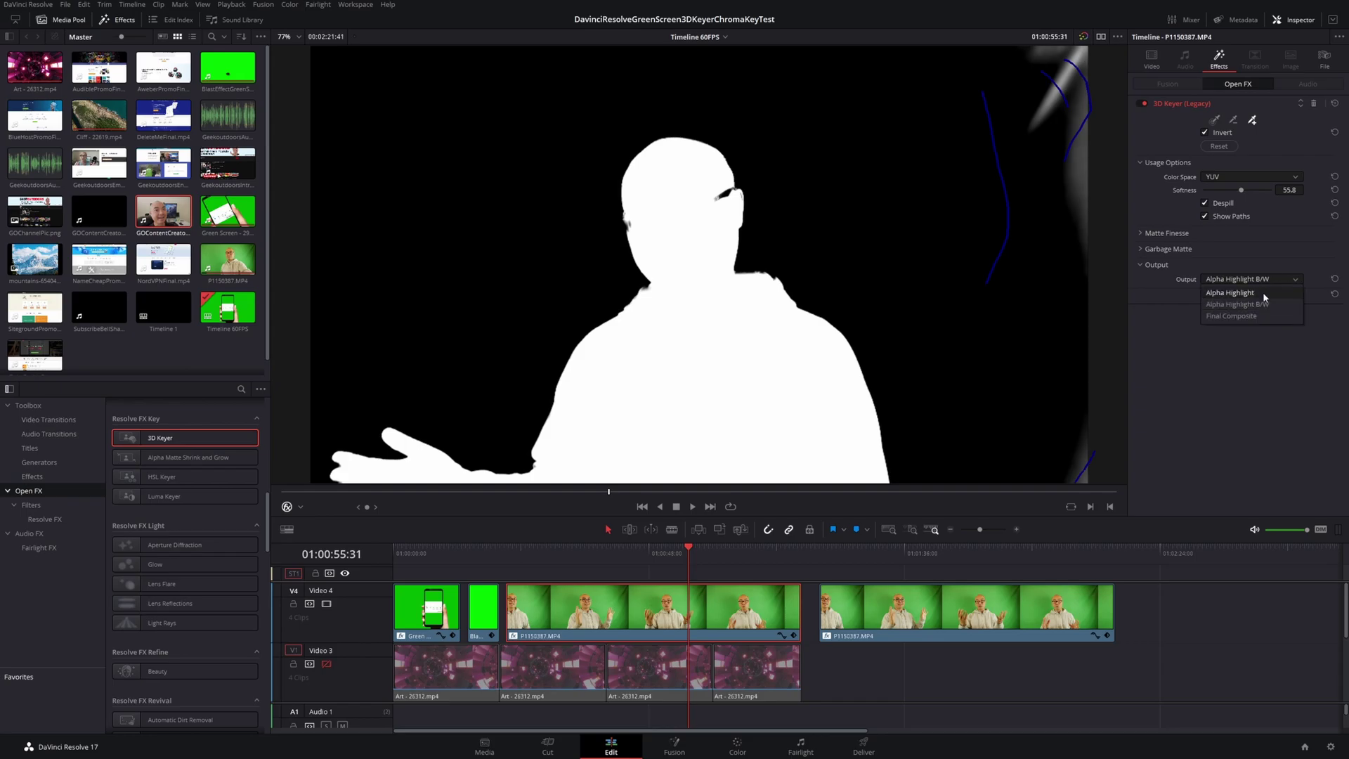
pyautogui.click(1256, 316)
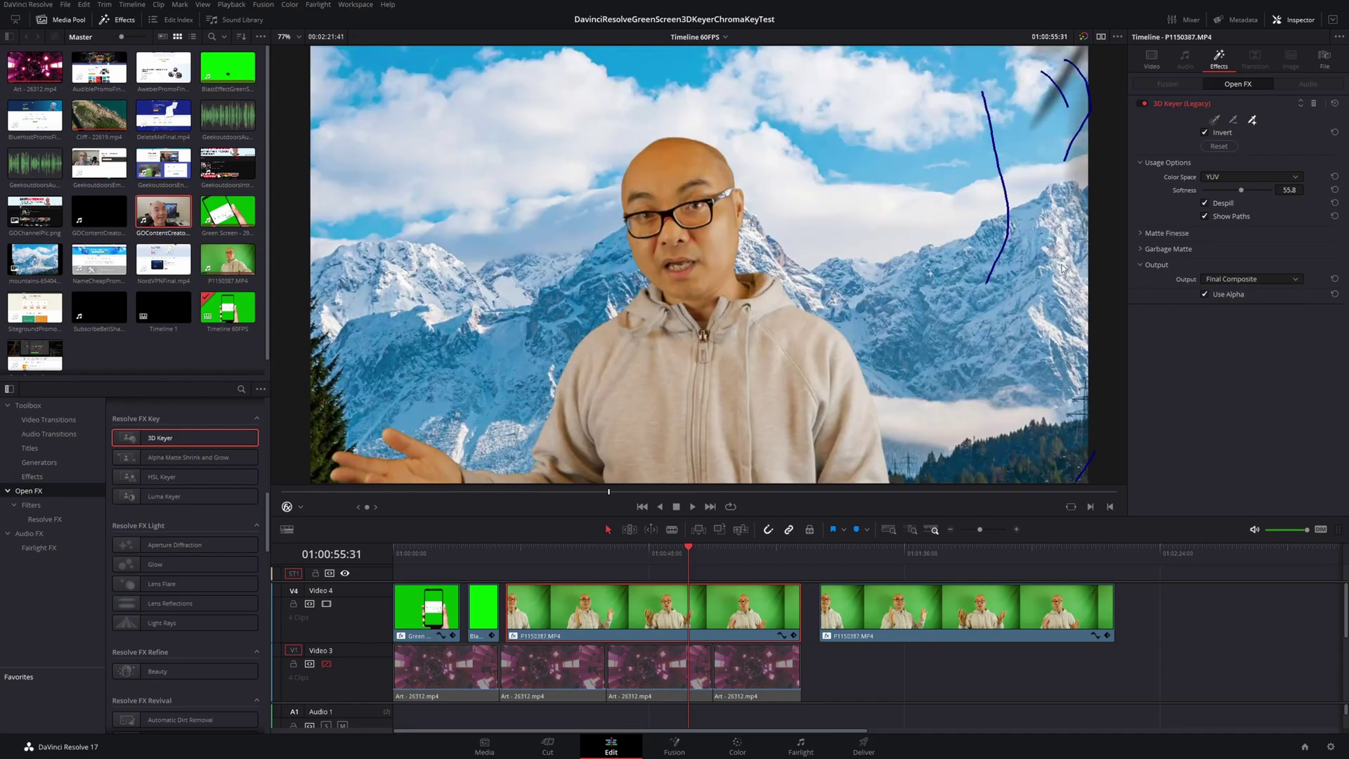
pyautogui.click(1205, 217)
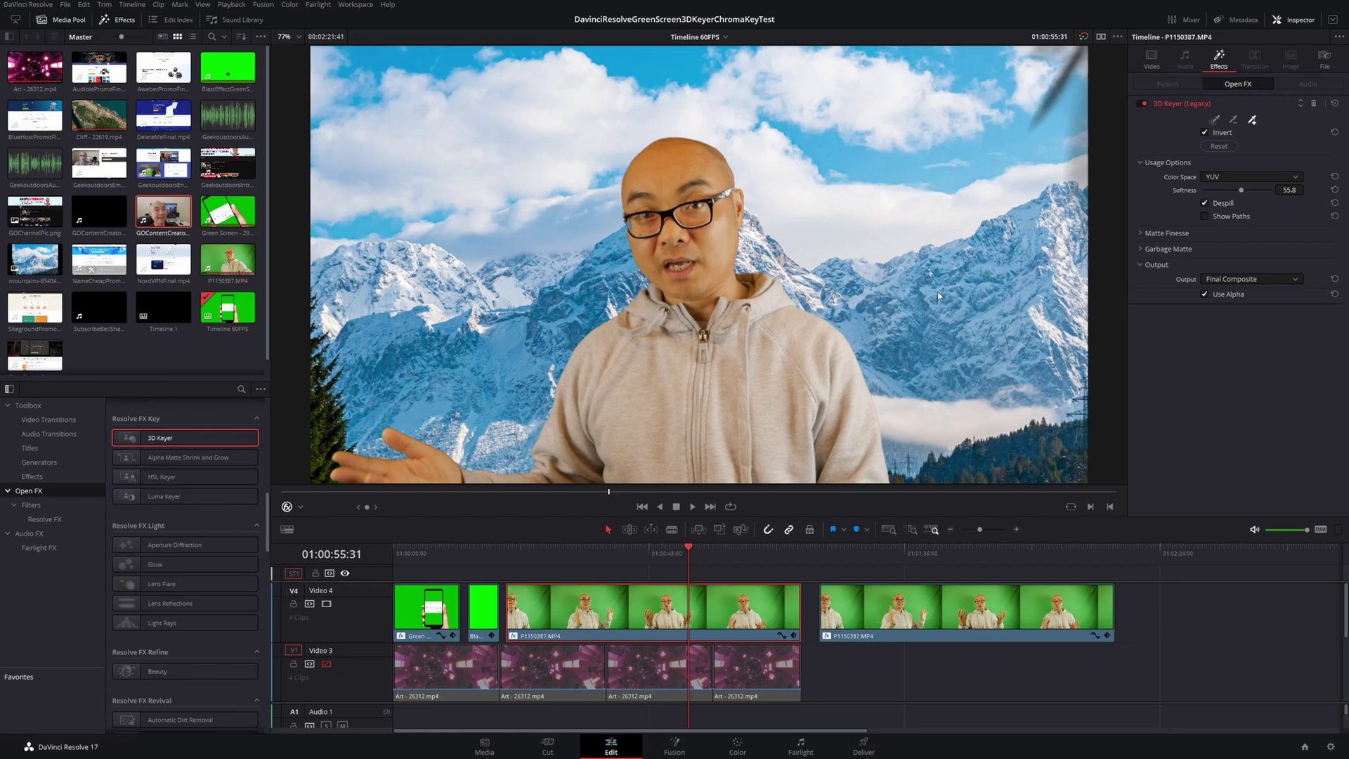
# Select the second P1150387.MP4 clip, go to about 01:01:46:12 and sample the green backdrop beside the presenter with the 3D Keyer.
pyautogui.click(888, 559)
pyautogui.click(954, 609)
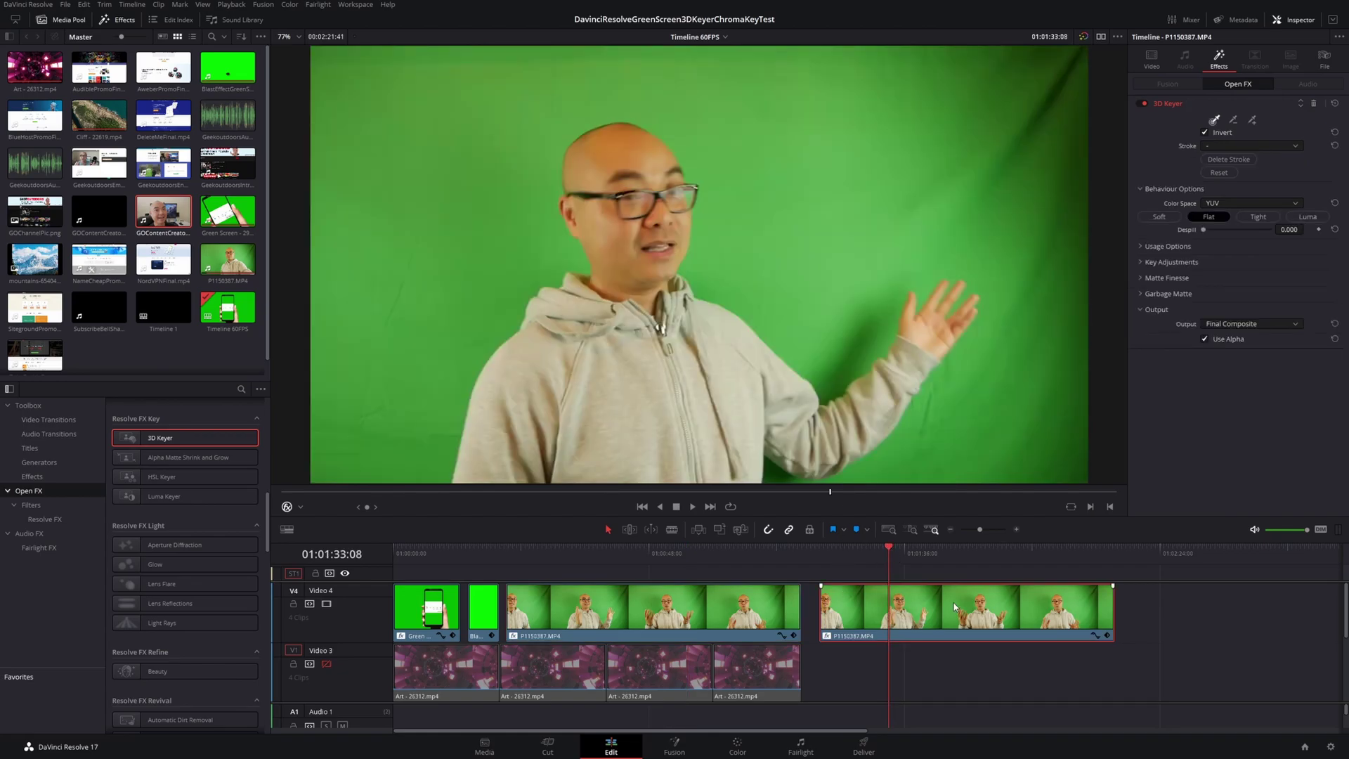
pyautogui.click(937, 555)
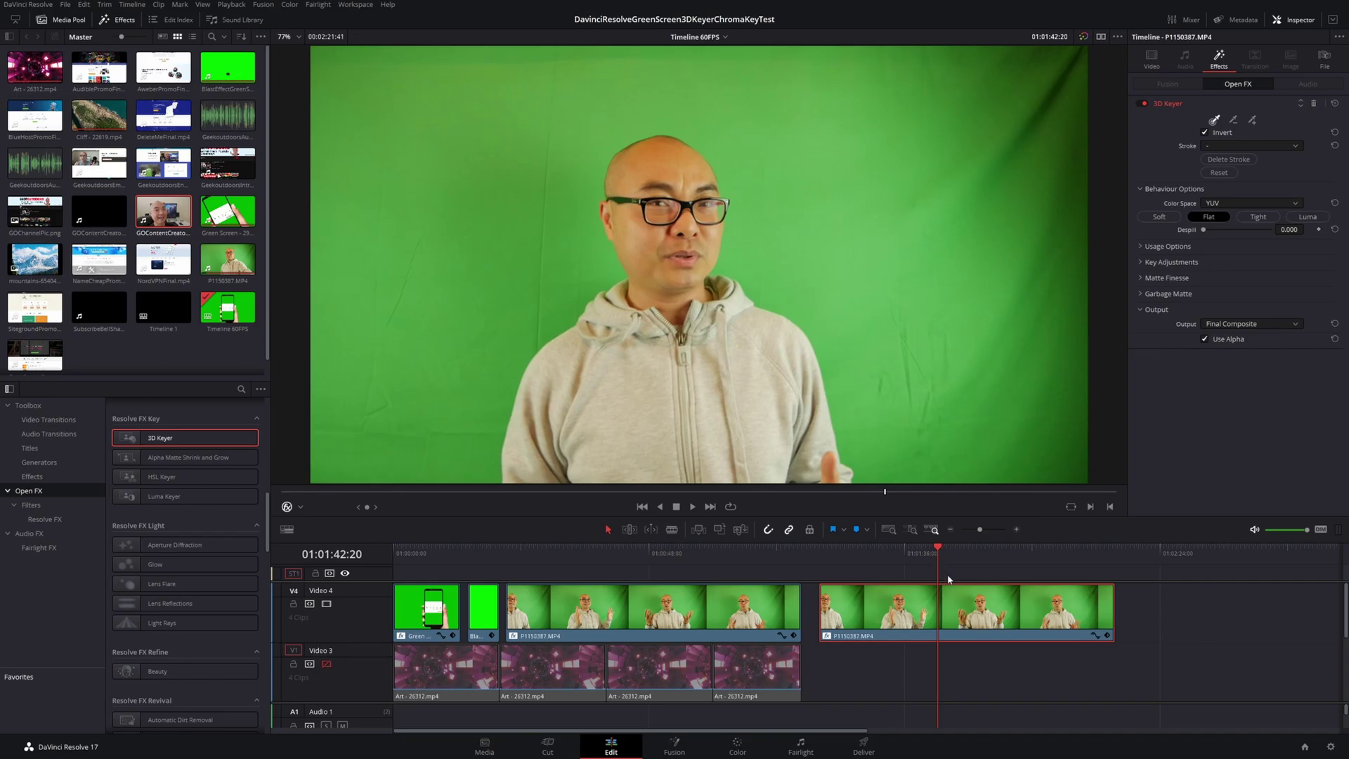
pyautogui.click(959, 553)
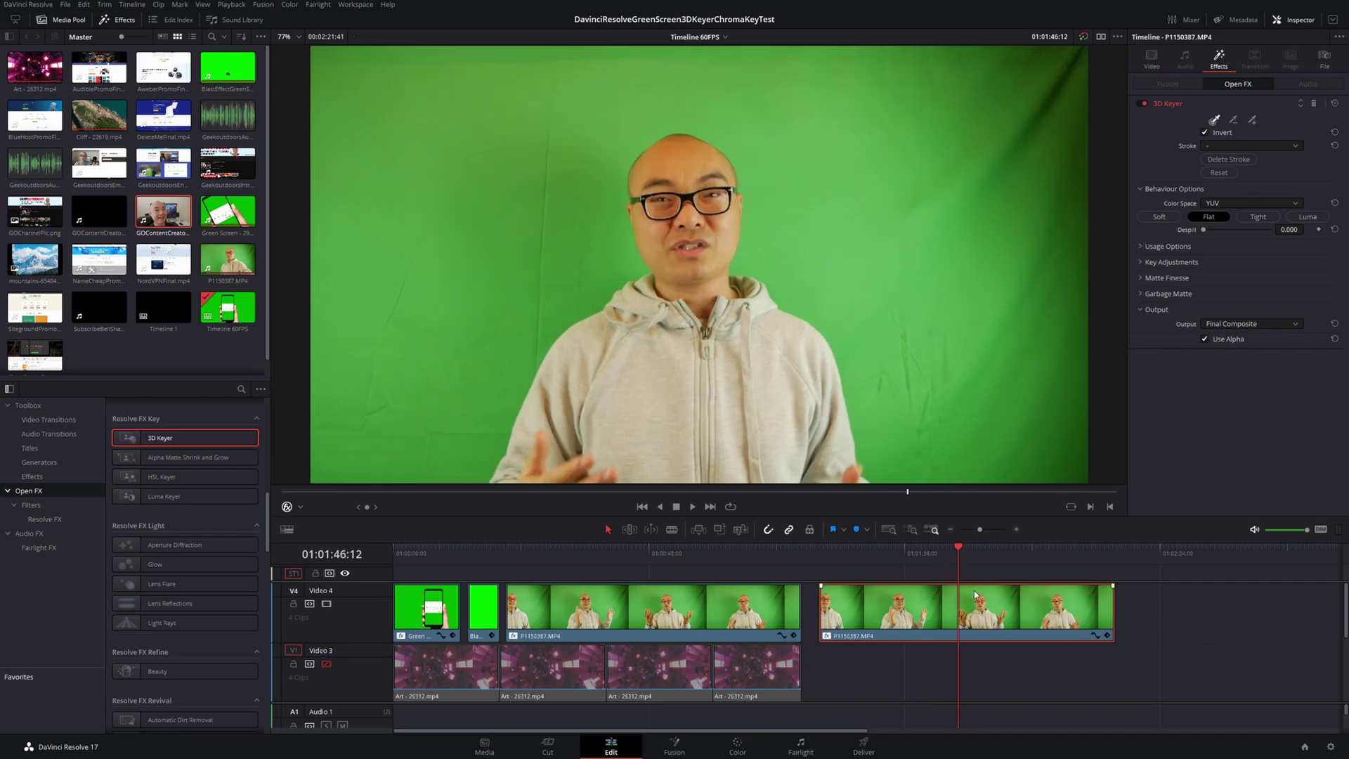
pyautogui.click(1213, 121)
pyautogui.moveTo(934, 105)
pyautogui.mouseDown()
pyautogui.moveTo(957, 347)
pyautogui.moveTo(1009, 349)
pyautogui.moveTo(1047, 314)
pyautogui.moveTo(1054, 151)
pyautogui.moveTo(1012, 105)
pyautogui.mouseUp()
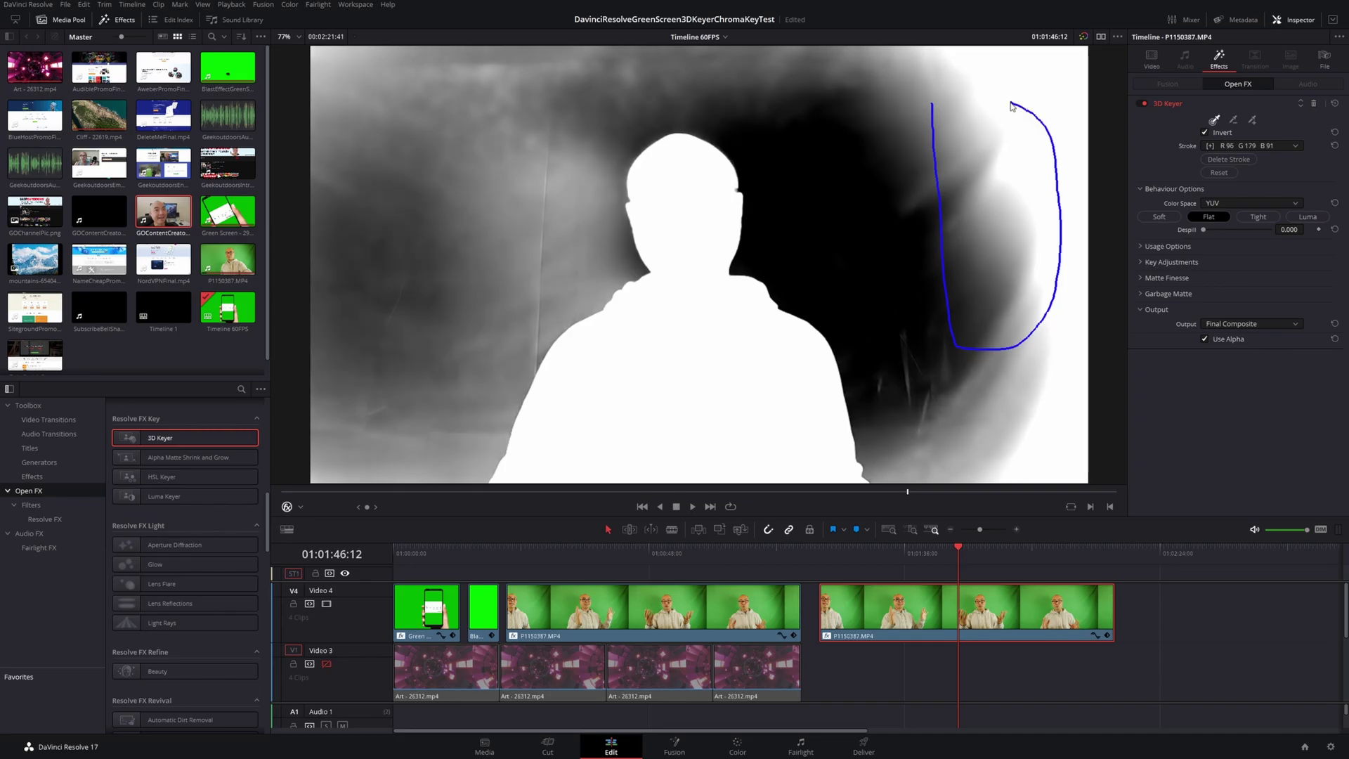
pyautogui.moveTo(1011, 105); pyautogui.dragTo(971, 87)
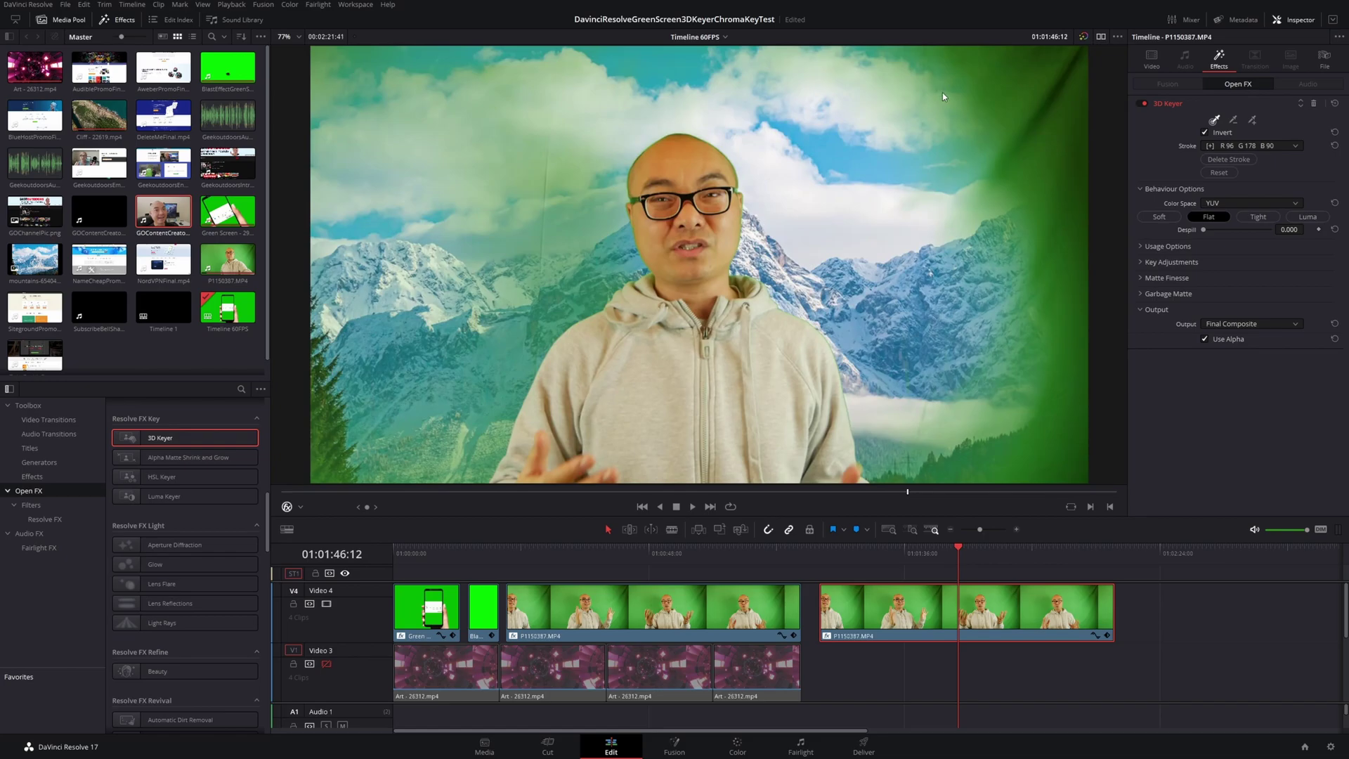
# Add keyer strokes down the backdrop's right edge and over the green remnants in its upper-left and far-left areas.
pyautogui.click(1266, 325)
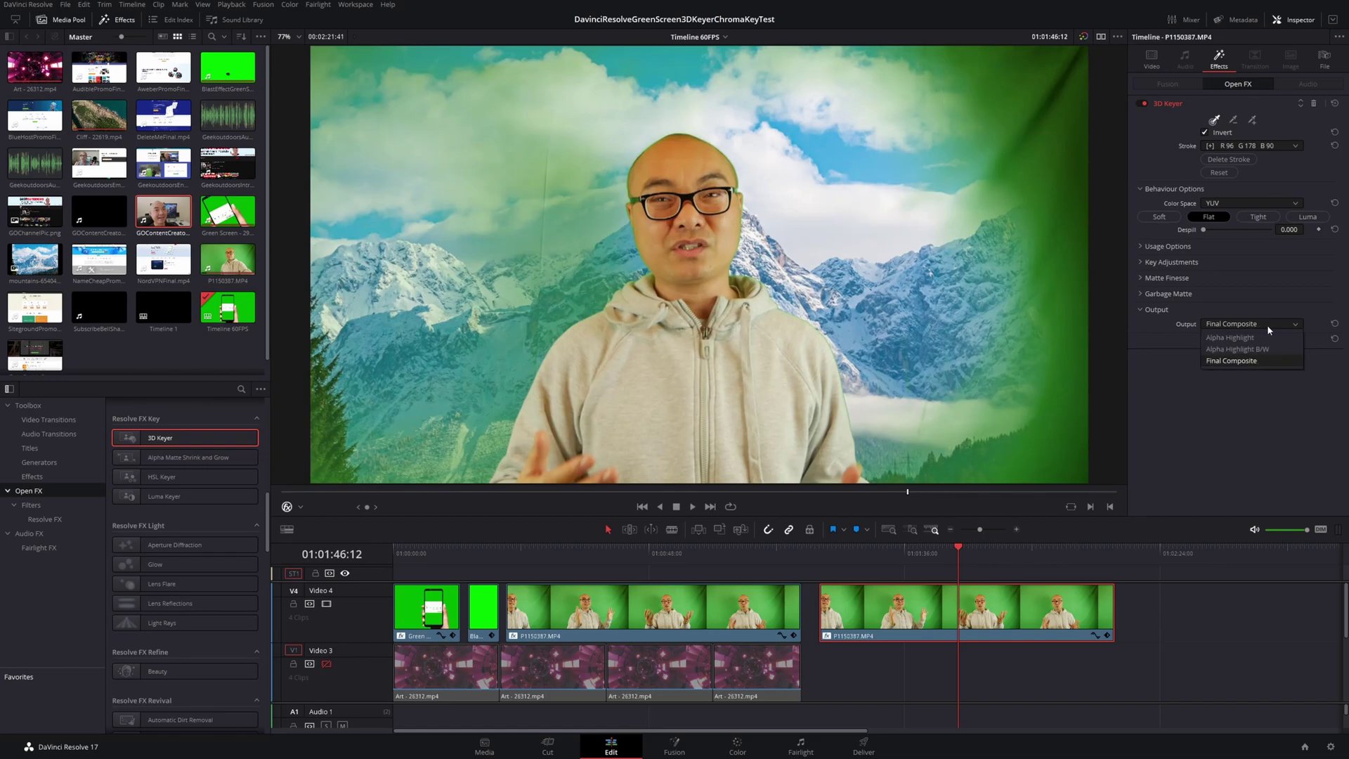
pyautogui.click(1198, 449)
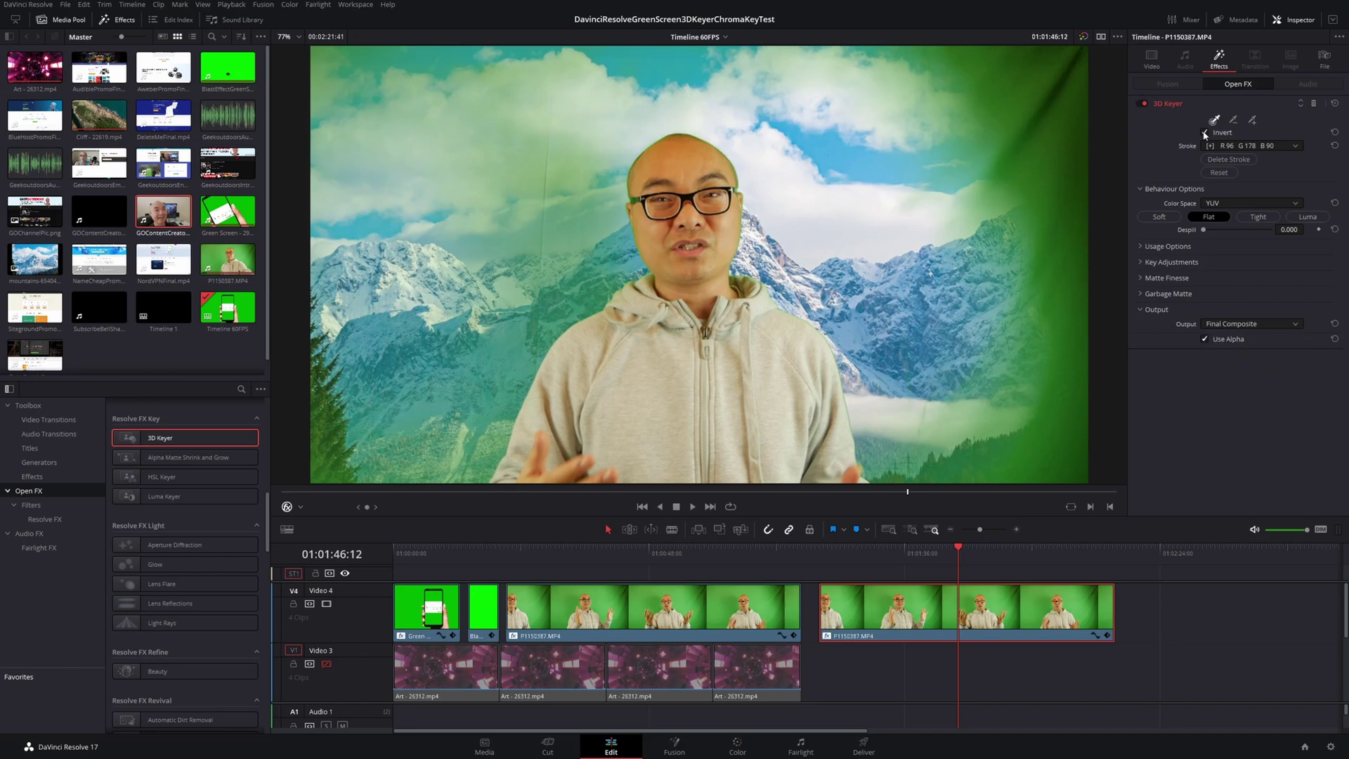
pyautogui.click(1252, 120)
pyautogui.moveTo(1065, 112)
pyautogui.mouseDown()
pyautogui.moveTo(1077, 213)
pyautogui.moveTo(1042, 360)
pyautogui.moveTo(1043, 437)
pyautogui.moveTo(1073, 480)
pyautogui.mouseUp()
pyautogui.moveTo(524, 118)
pyautogui.mouseDown()
pyautogui.moveTo(480, 162)
pyautogui.moveTo(441, 164)
pyautogui.mouseUp()
pyautogui.moveTo(368, 244); pyautogui.dragTo(351, 309)
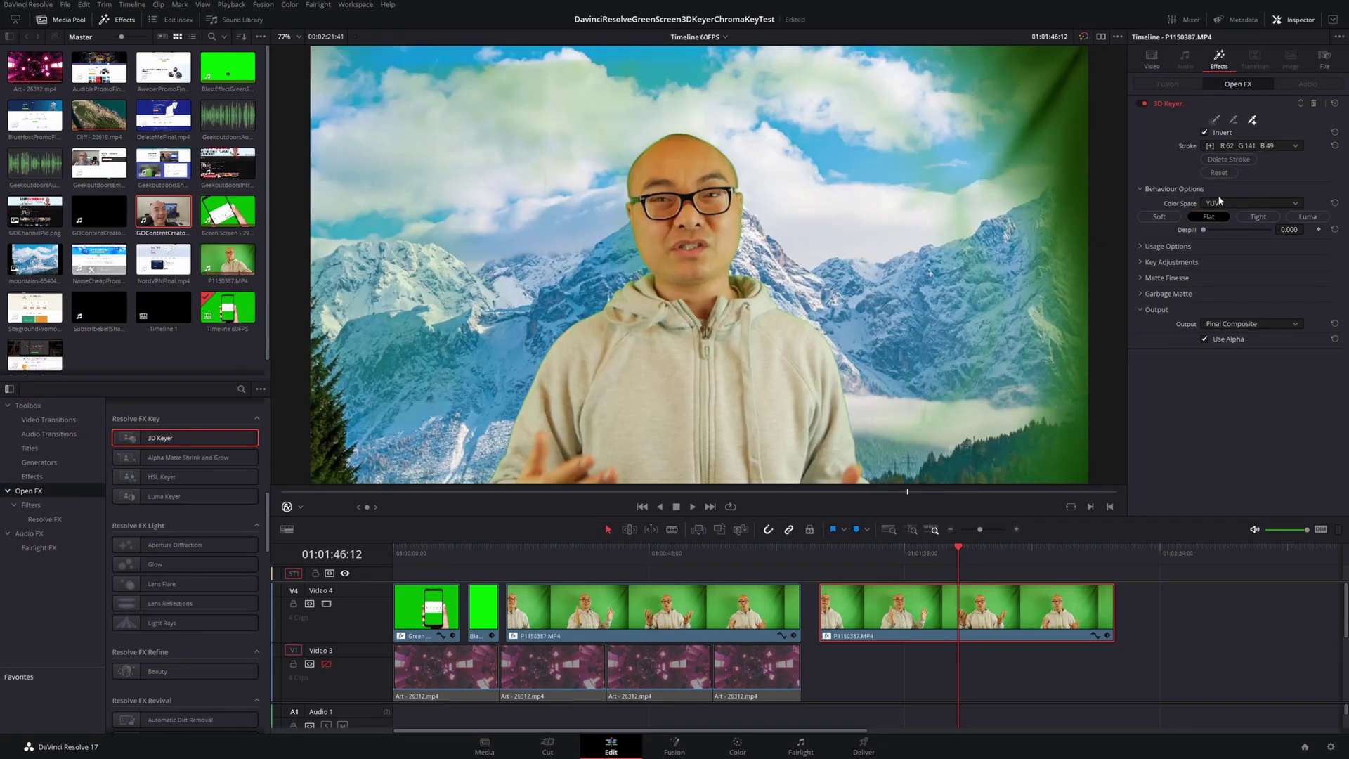
# Set the 3D Keyer's despill to 0.899 and add more strokes along the backdrop's right edge and left of the presenter's head.
pyautogui.moveTo(1204, 230); pyautogui.dragTo(1264, 229)
pyautogui.moveTo(1103, 140)
pyautogui.mouseDown()
pyautogui.moveTo(1084, 136)
pyautogui.moveTo(1077, 189)
pyautogui.mouseUp()
pyautogui.moveTo(1059, 424)
pyautogui.mouseDown()
pyautogui.moveTo(1102, 342)
pyautogui.moveTo(1051, 87)
pyautogui.mouseUp()
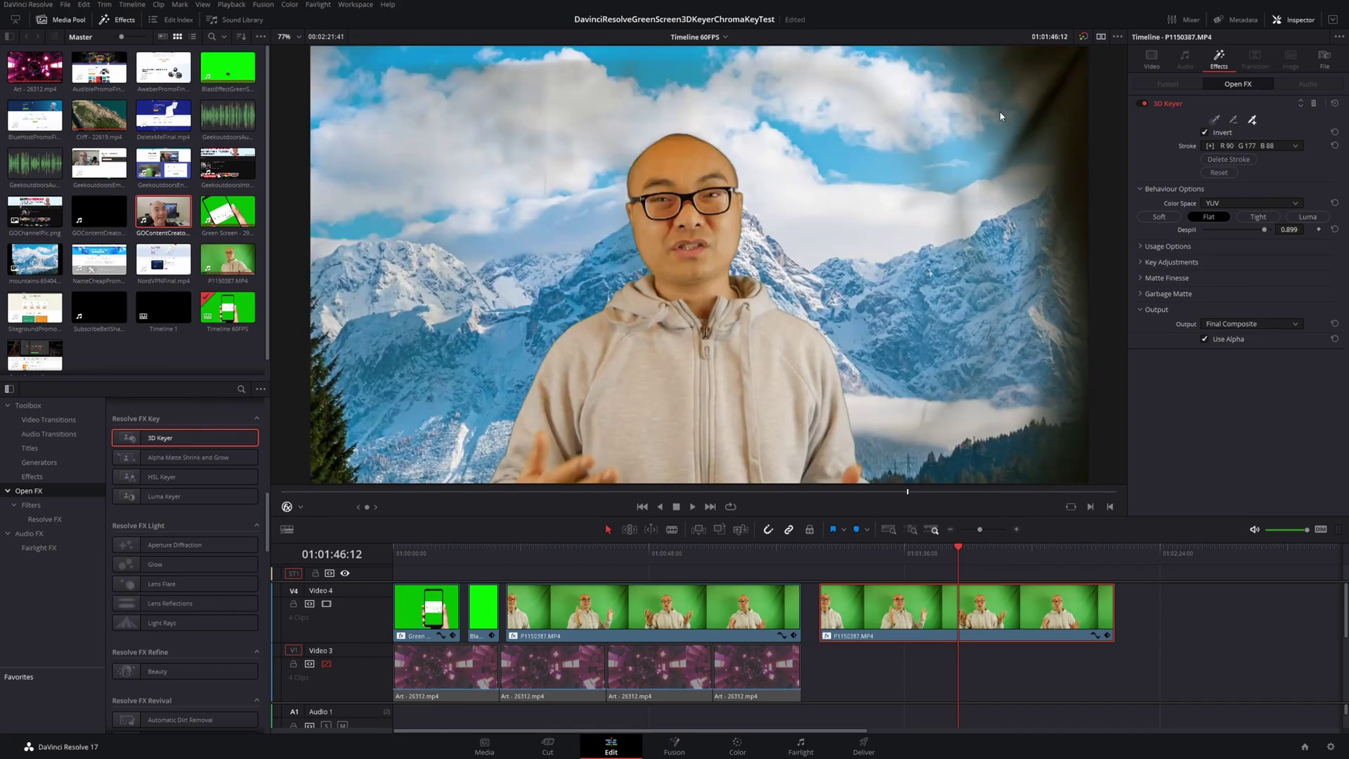
pyautogui.moveTo(595, 104)
pyautogui.mouseDown()
pyautogui.moveTo(548, 83)
pyautogui.moveTo(420, 91)
pyautogui.moveTo(333, 327)
pyautogui.mouseUp()
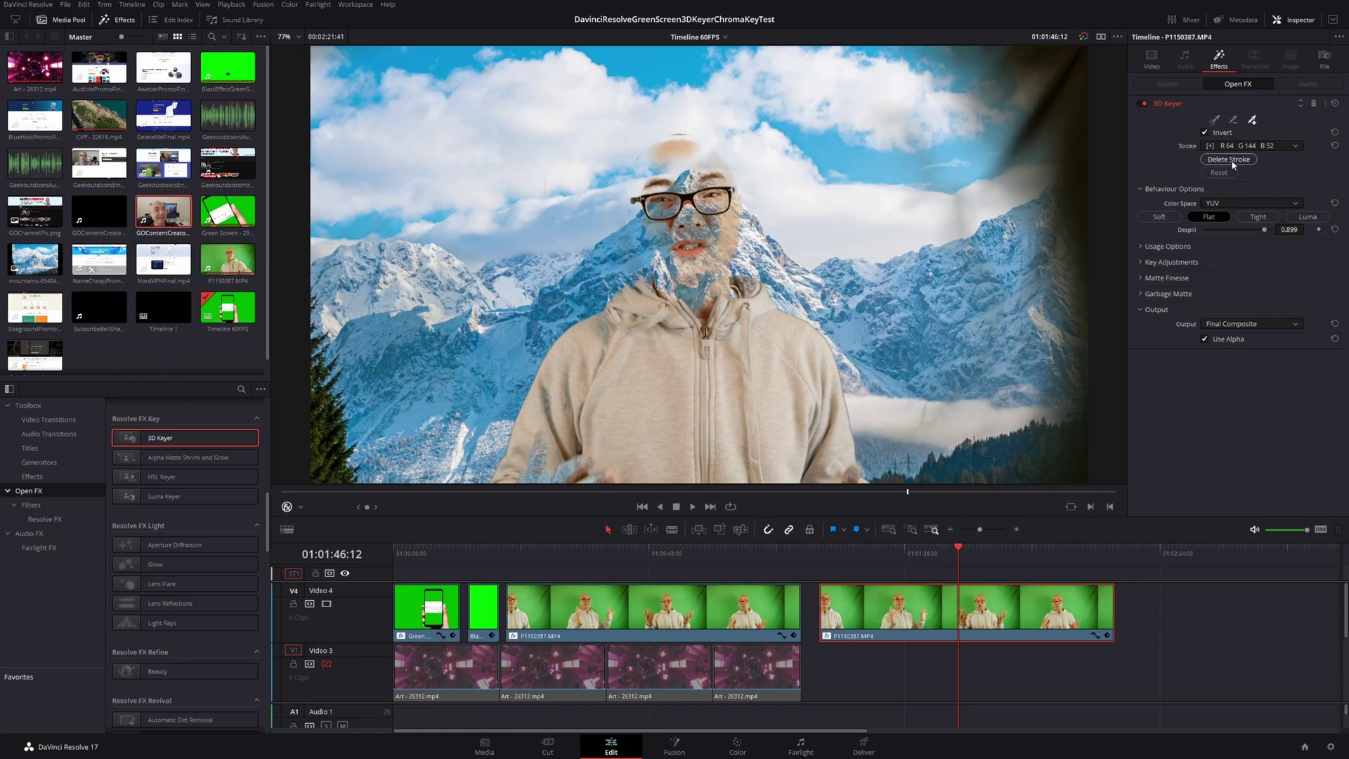
# Delete the R 64 G 144 B 52, R 62 G 141 B 49 and R 105 G 141 B 55 keyer strokes.
pyautogui.click(1295, 147)
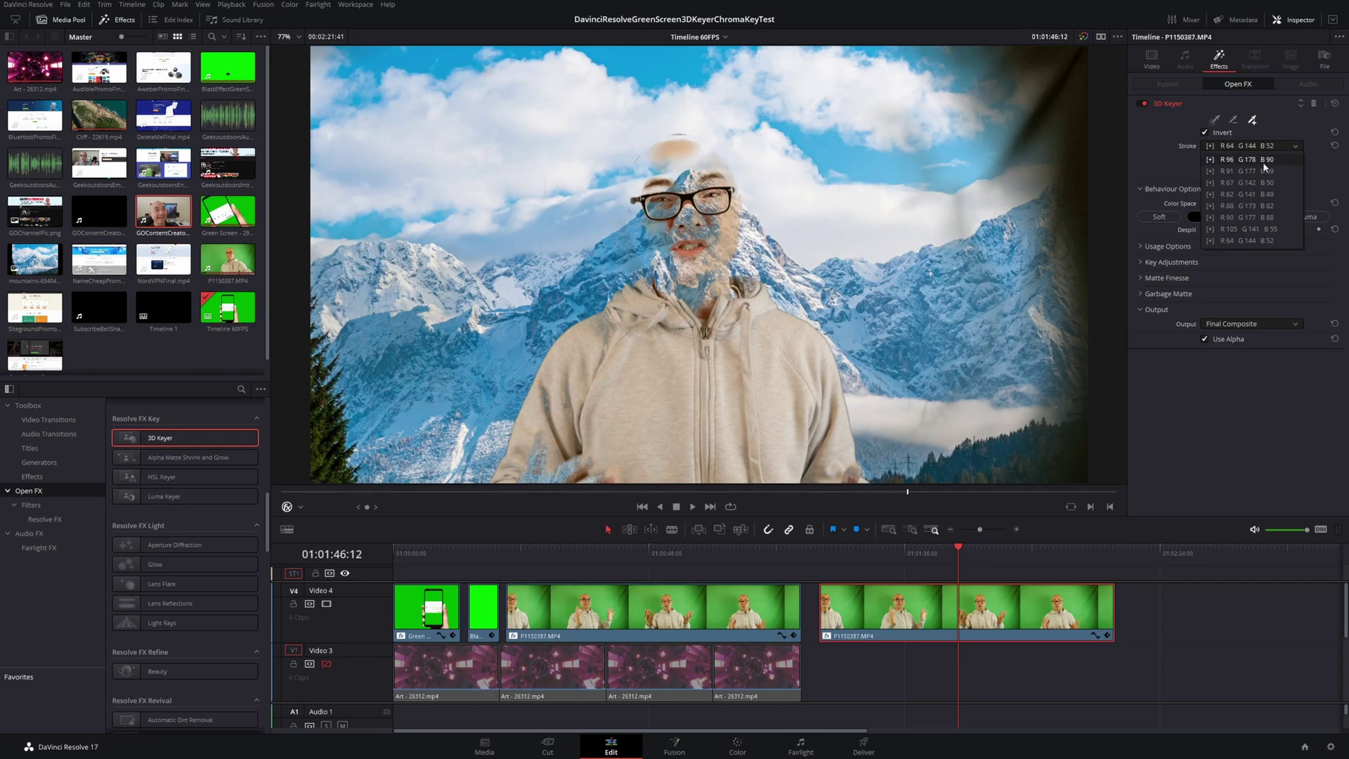
pyautogui.click(1319, 178)
pyautogui.click(1255, 147)
pyautogui.click(1241, 229)
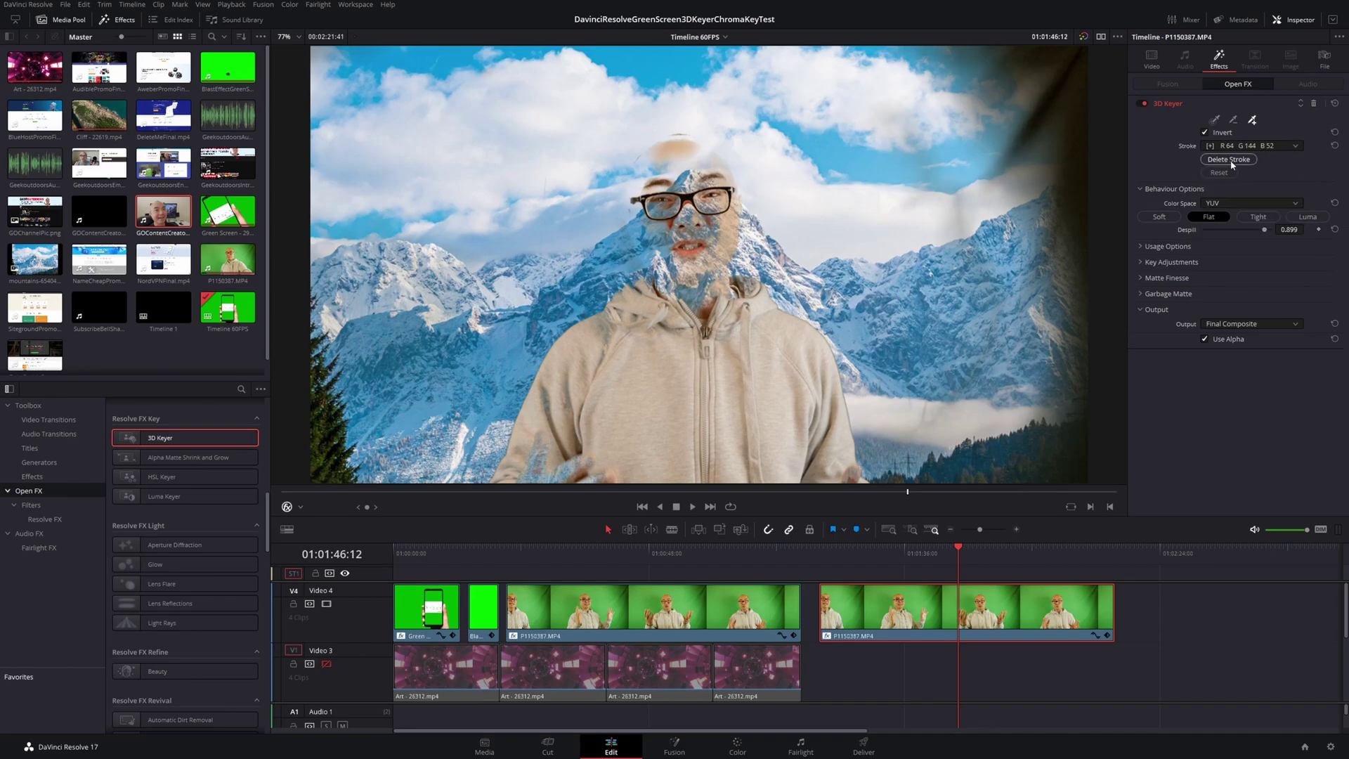
pyautogui.click(1277, 148)
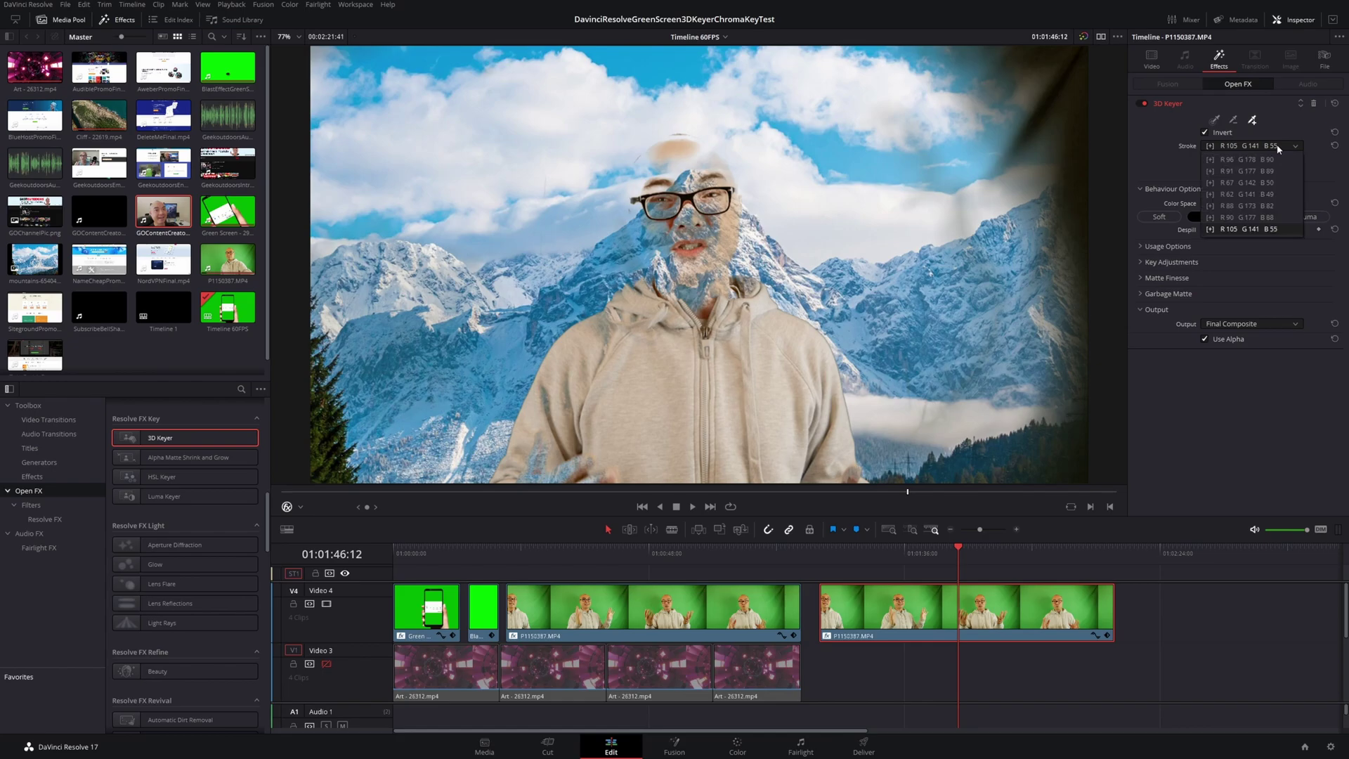
pyautogui.click(1270, 191)
pyautogui.click(1223, 159)
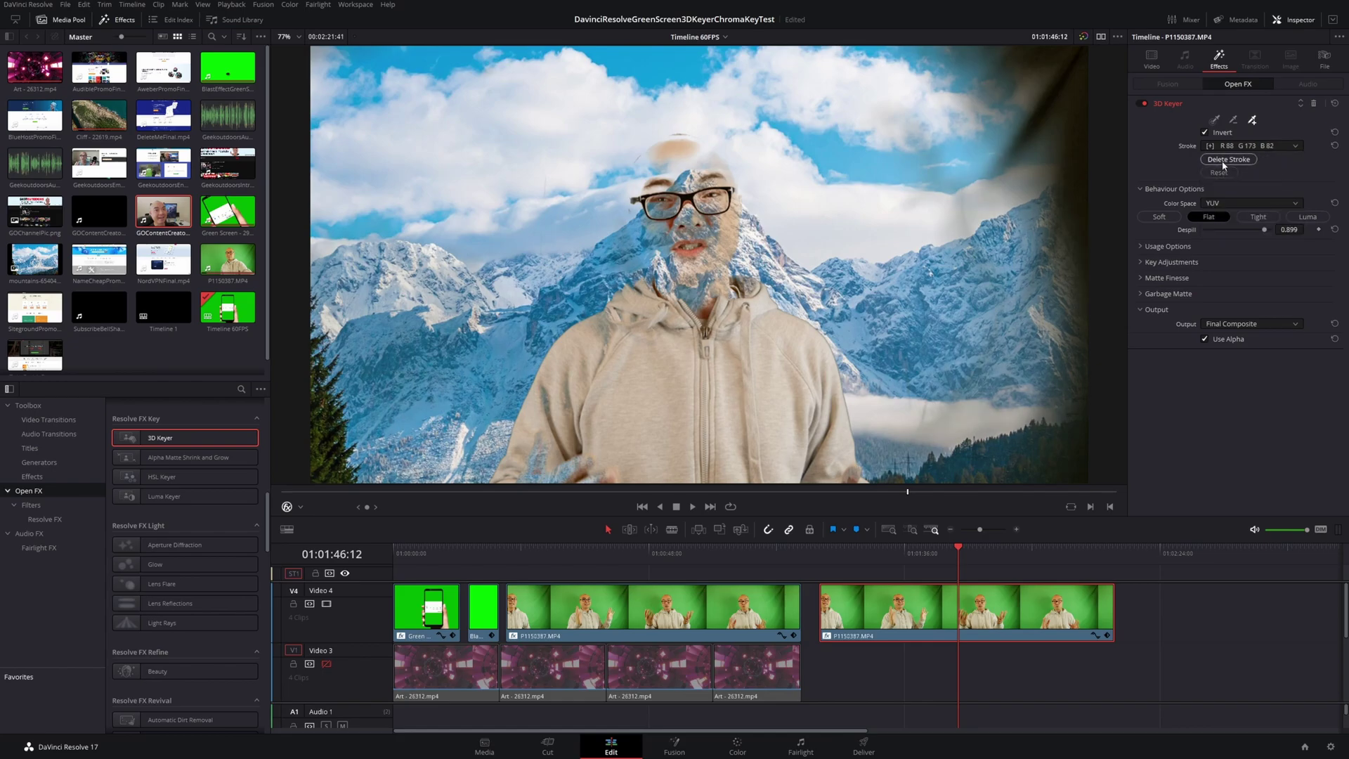
pyautogui.click(1271, 149)
pyautogui.click(1264, 206)
pyautogui.click(1226, 161)
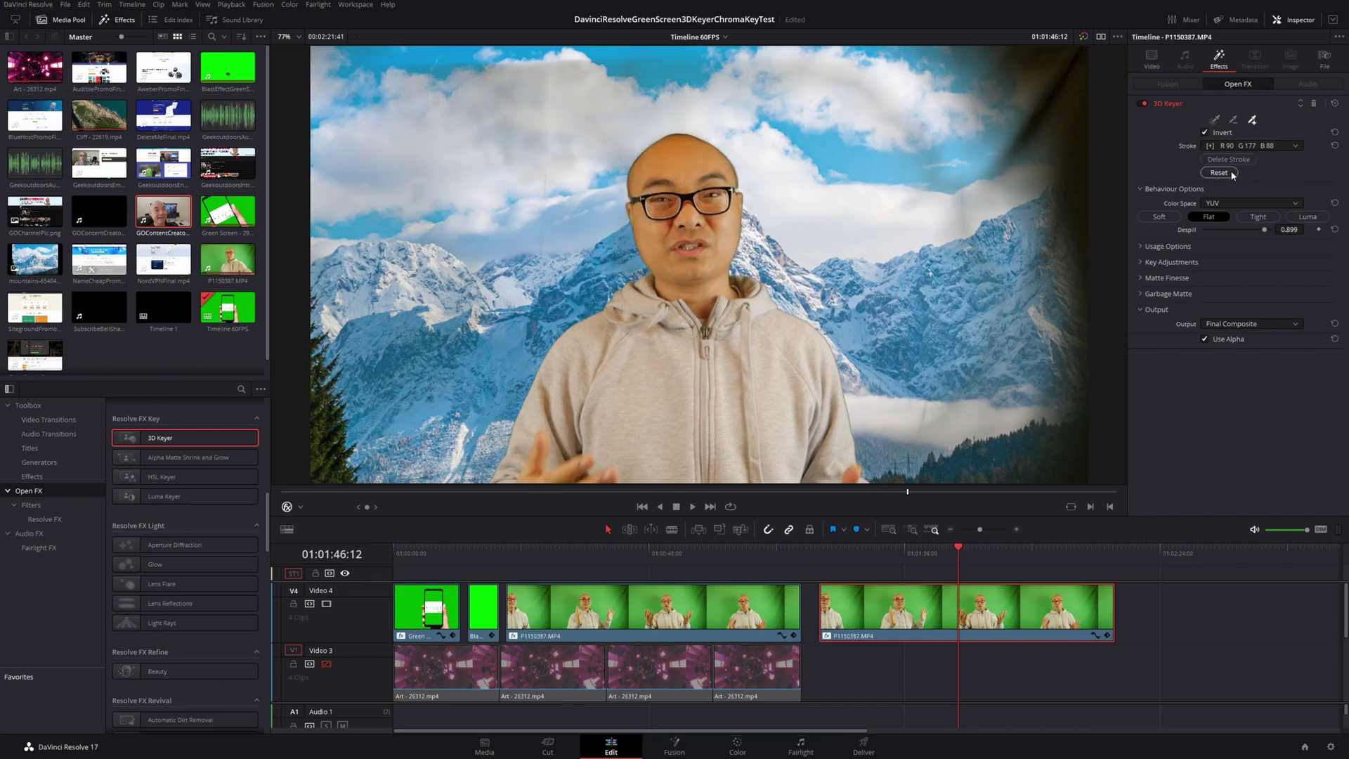
# Delete the R 90 G 177 B 88 and R 88 G 173 B 82 strokes and review the remaining keyer strokes.
pyautogui.click(1257, 146)
pyautogui.click(1240, 194)
pyautogui.click(1231, 162)
pyautogui.click(1270, 146)
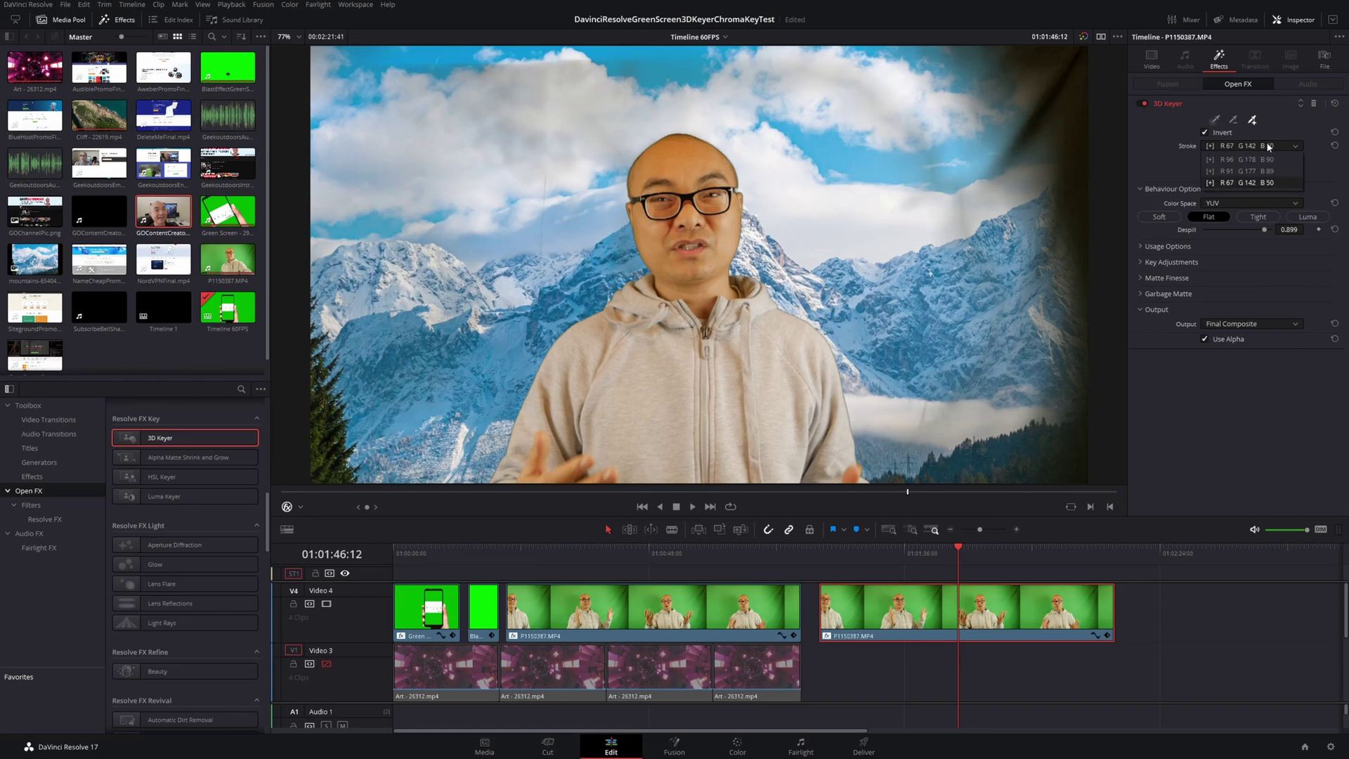
pyautogui.click(1226, 175)
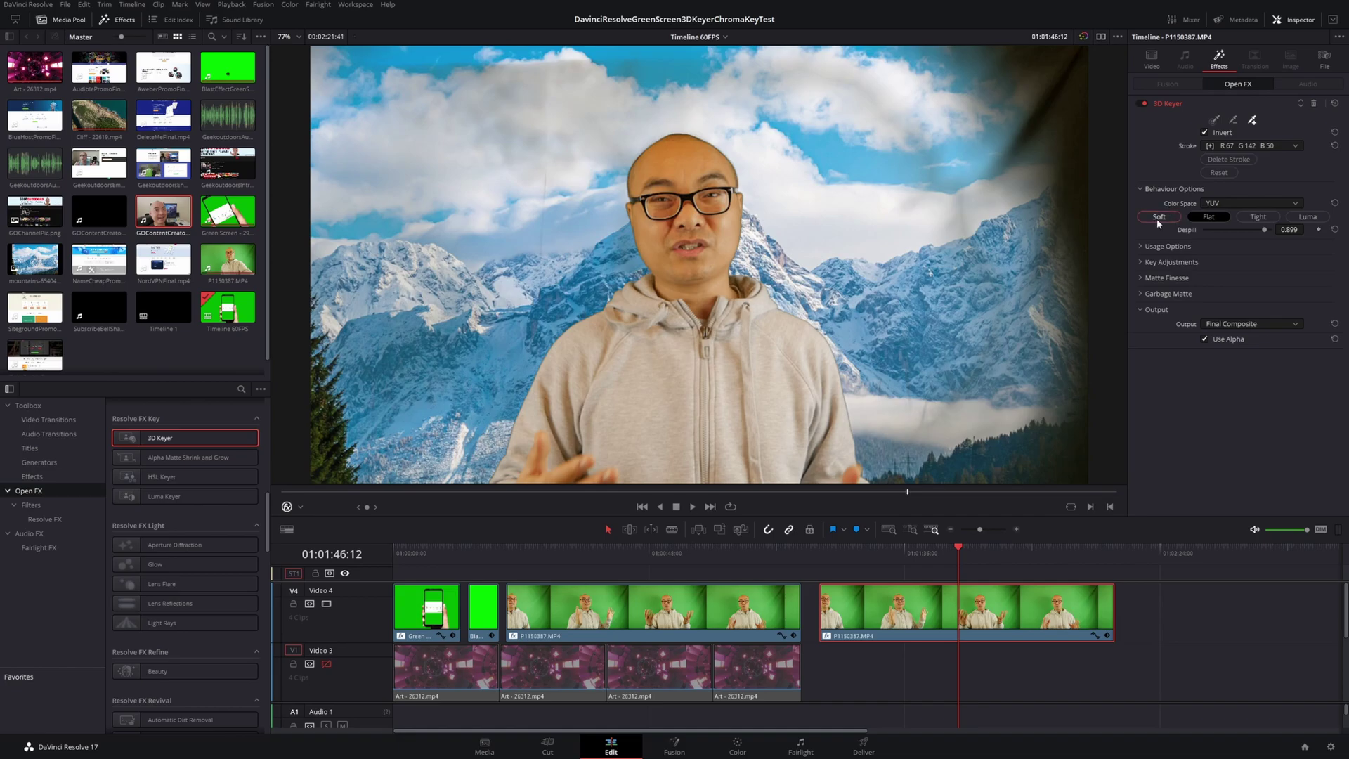
# Compare the keyer's Flat, Tight and Luma behaviours, and set the behaviour to Soft.
pyautogui.click(1209, 216)
pyautogui.click(1250, 217)
pyautogui.click(1297, 218)
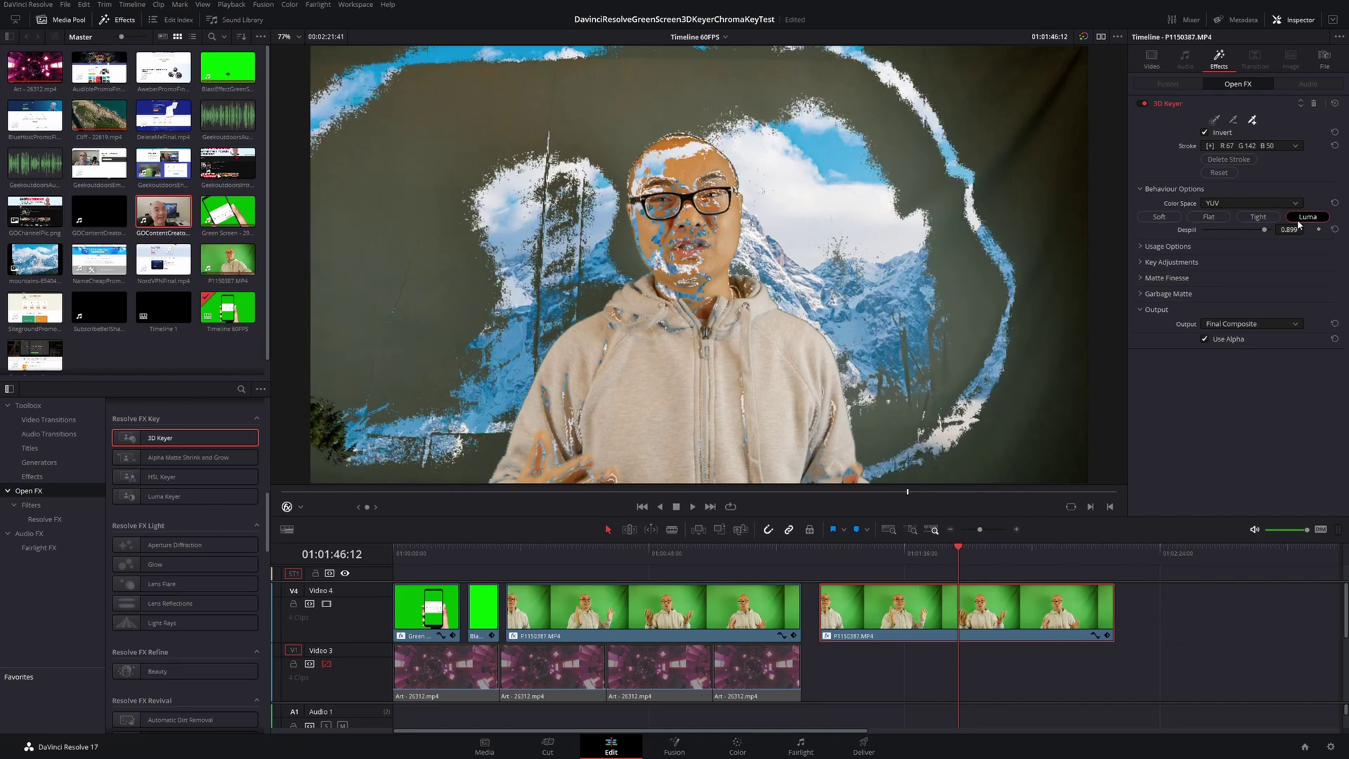
pyautogui.click(1211, 217)
pyautogui.click(1160, 218)
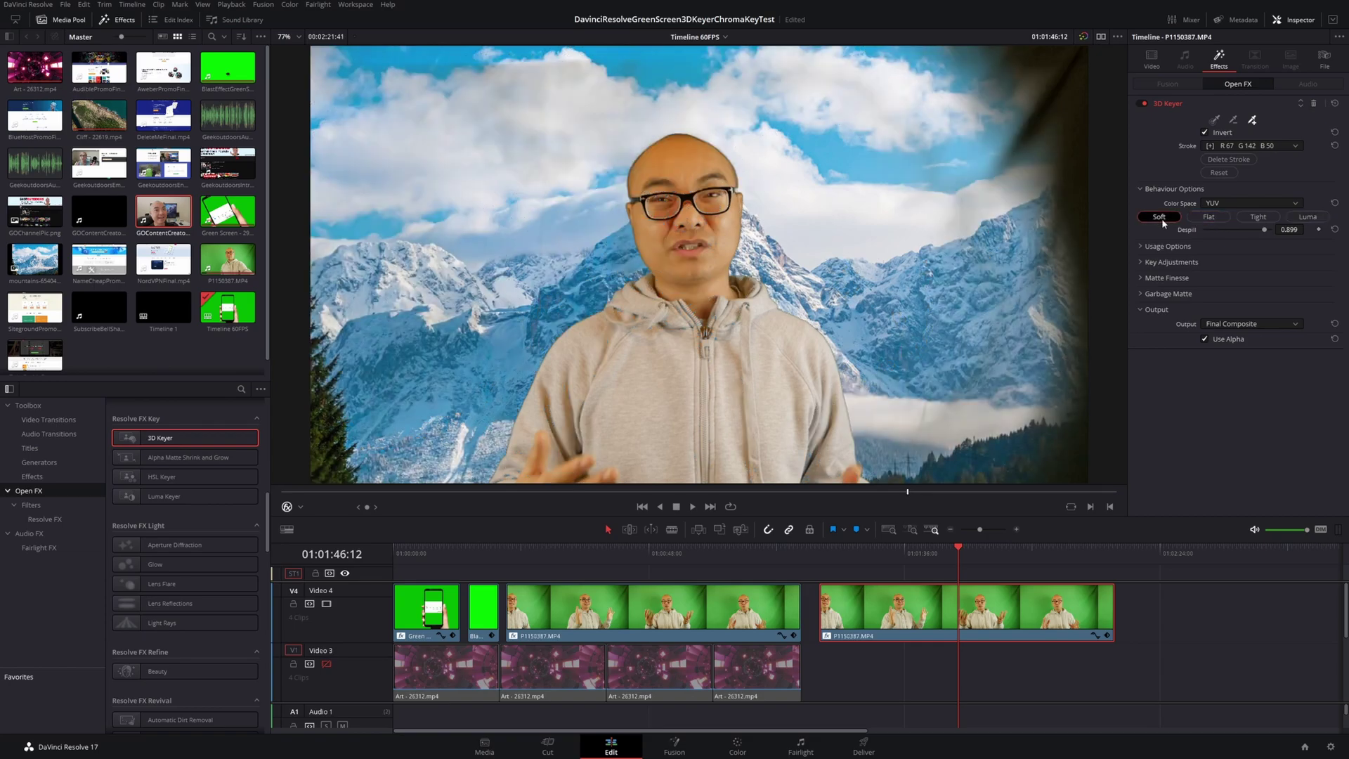
# Set the key adjustments' Chroma Softness to 17.9 and Chroma Tolerance to 50.0.
pyautogui.click(1140, 262)
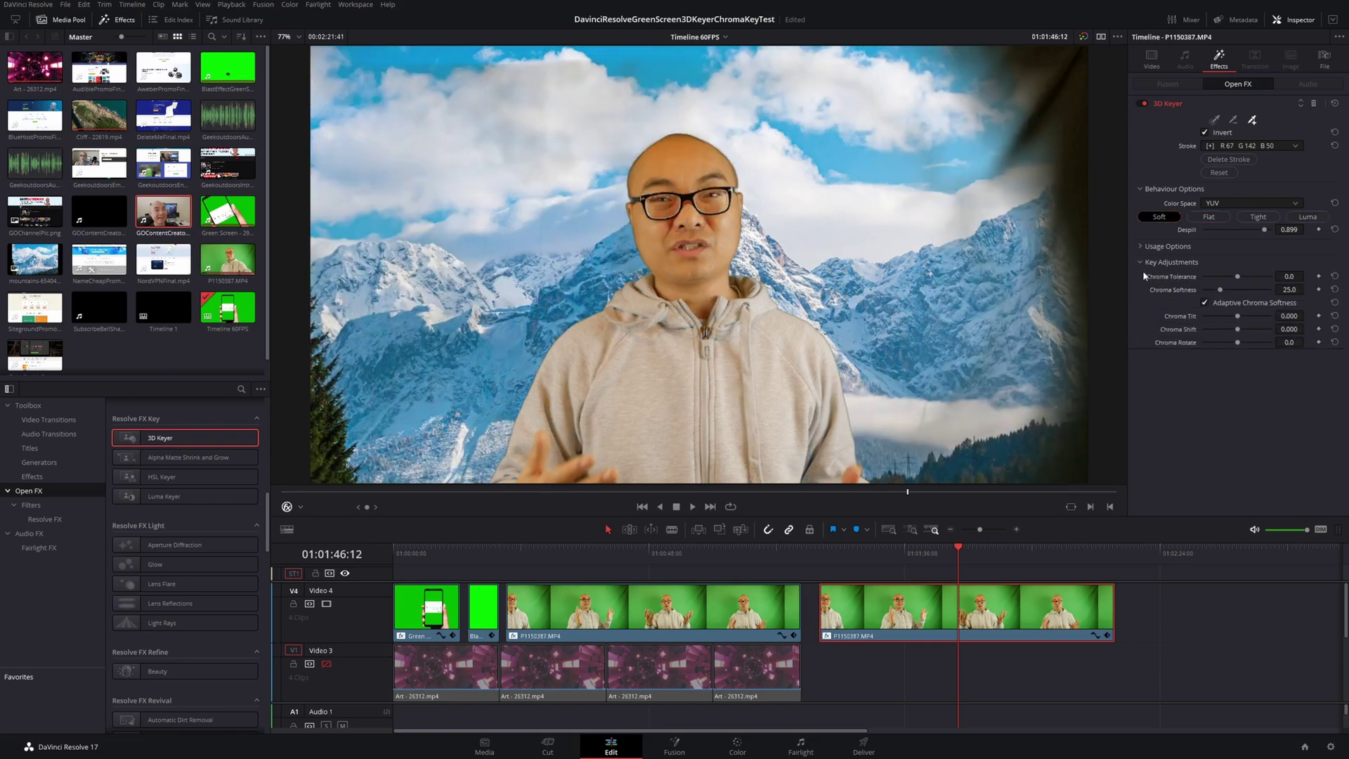
pyautogui.moveTo(1220, 289); pyautogui.dragTo(1216, 289)
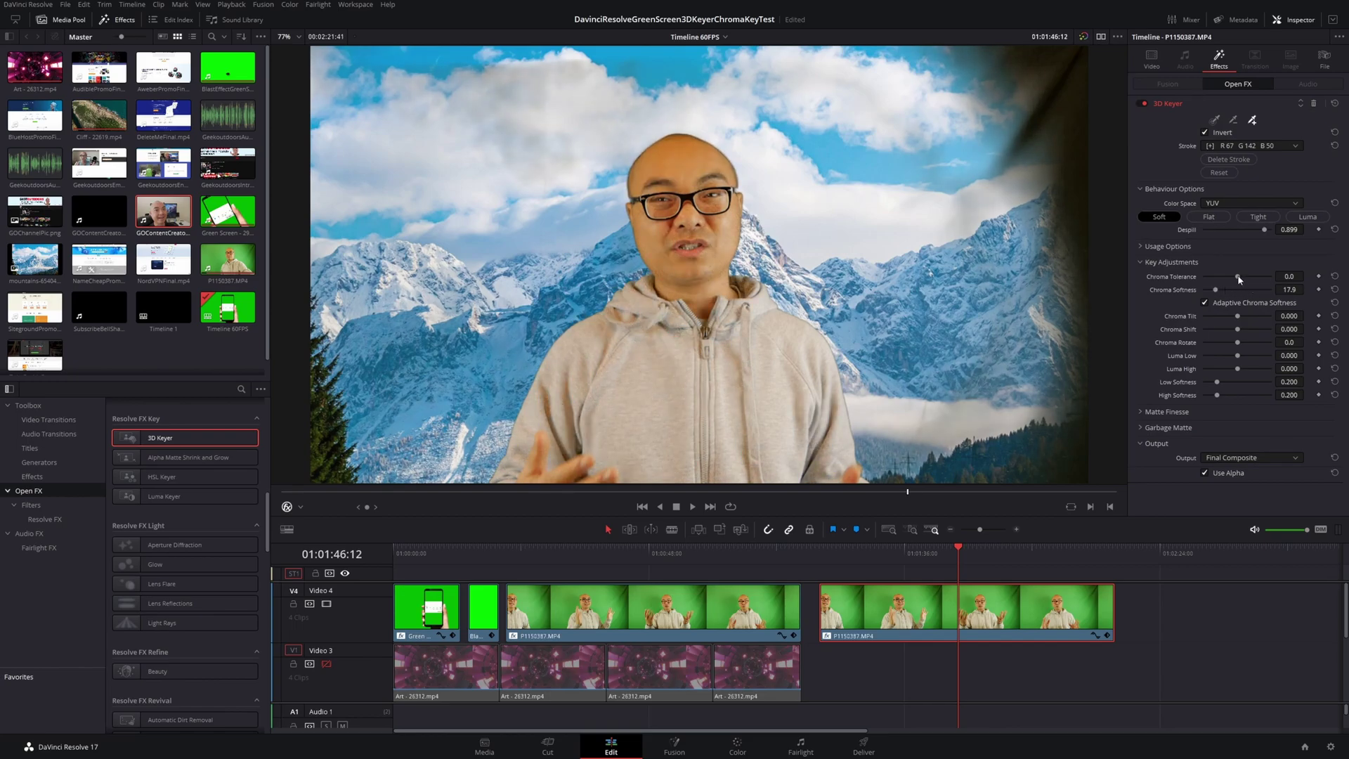
pyautogui.moveTo(1245, 276); pyautogui.dragTo(1265, 277)
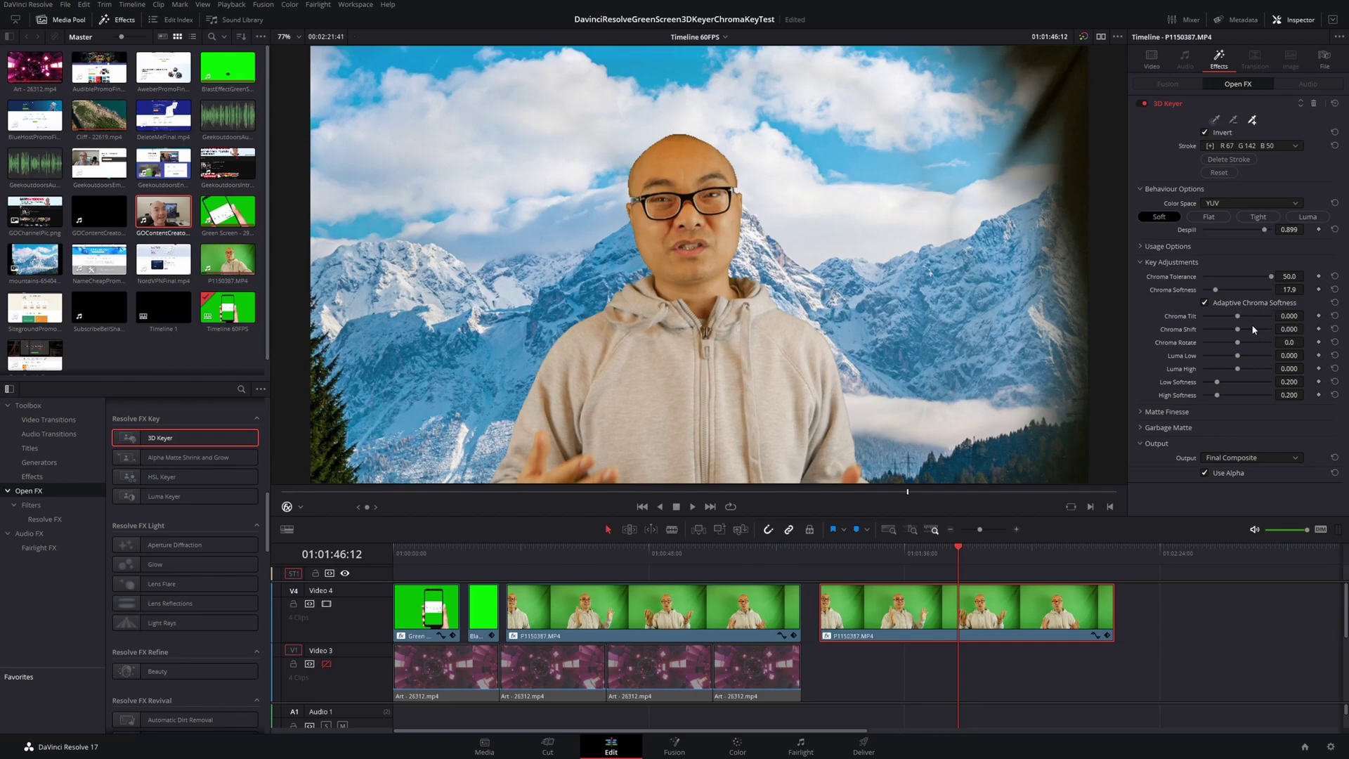
# Set Chroma Tilt to -0.029, Chroma Shift 0.076, Chroma Rotate 31.4, Luma Low 0.473, Luma High 0.194 and Low Softness 0.604, and raise High Softness.
pyautogui.moveTo(1239, 321); pyautogui.dragTo(1233, 319)
pyautogui.moveTo(1238, 328)
pyautogui.mouseDown()
pyautogui.moveTo(1254, 328)
pyautogui.moveTo(1238, 342)
pyautogui.moveTo(1263, 362)
pyautogui.moveTo(1229, 385)
pyautogui.mouseUp()
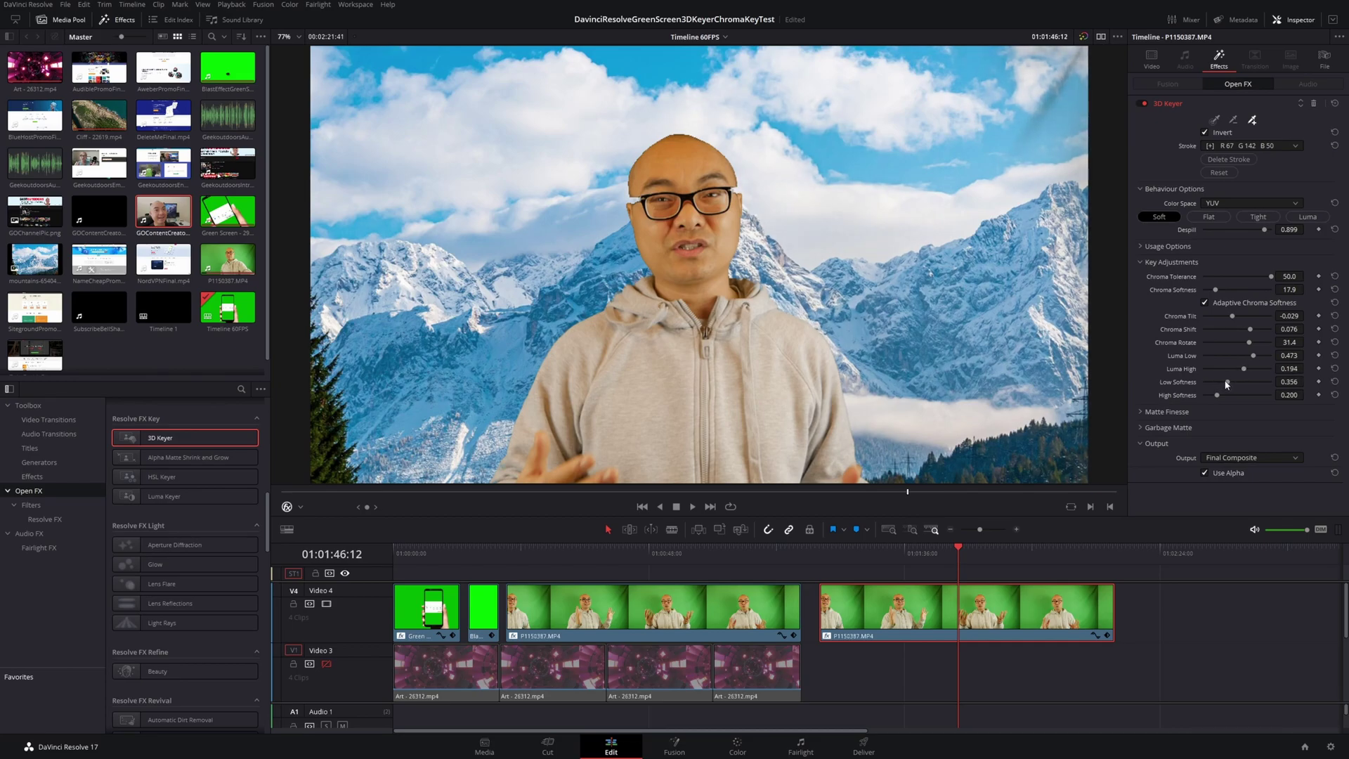
pyautogui.moveTo(1227, 383); pyautogui.dragTo(1245, 386)
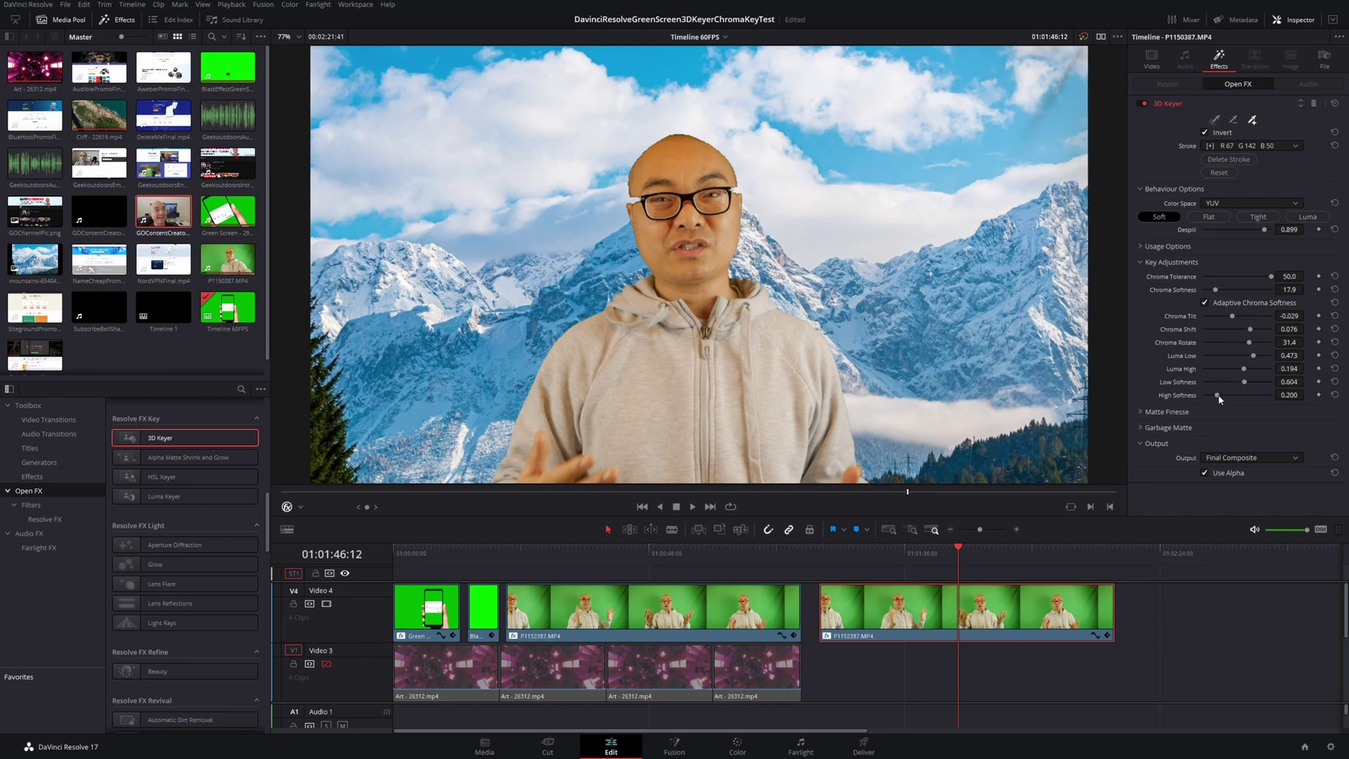
pyautogui.moveTo(1219, 398); pyautogui.dragTo(1240, 398)
pyautogui.moveTo(1246, 399); pyautogui.dragTo(1238, 397)
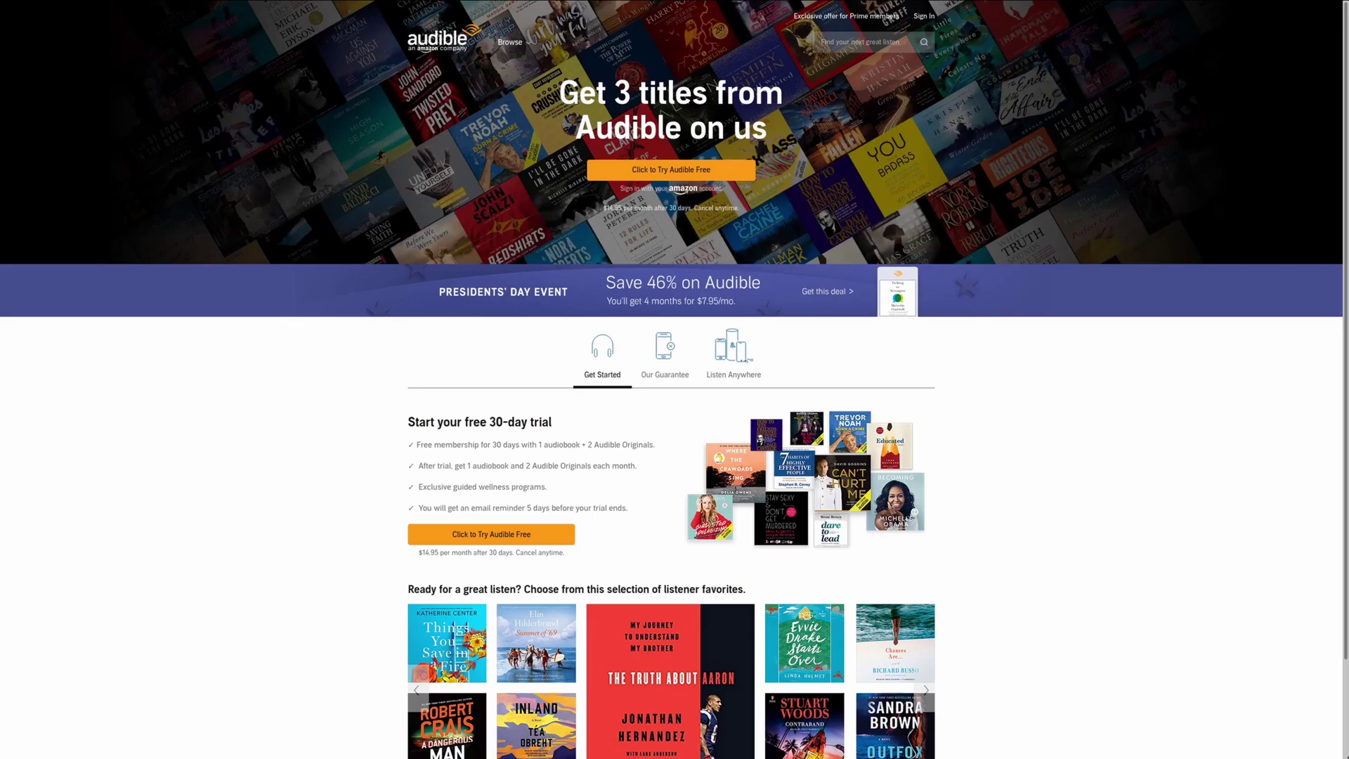
pyautogui.scroll(-1, 675, 379)
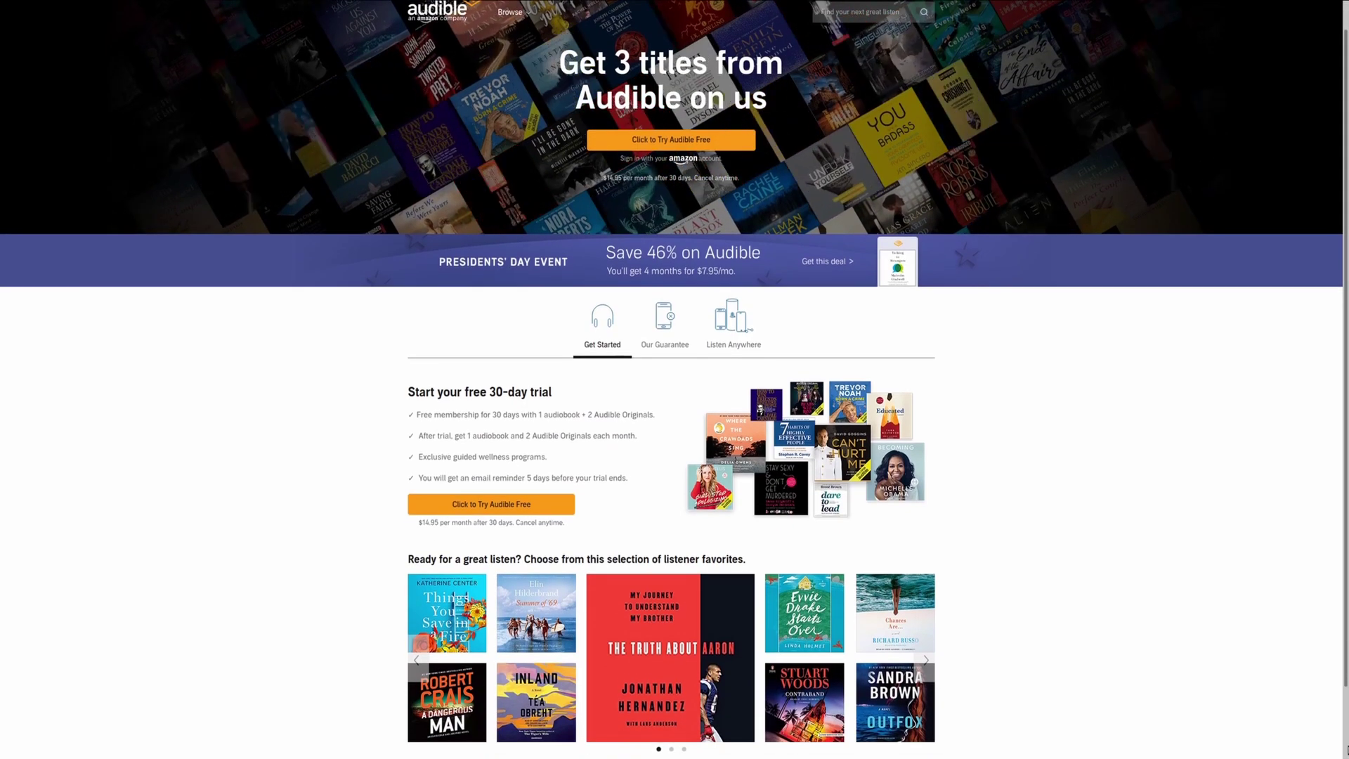
pyautogui.scroll(-1, 674, 380)
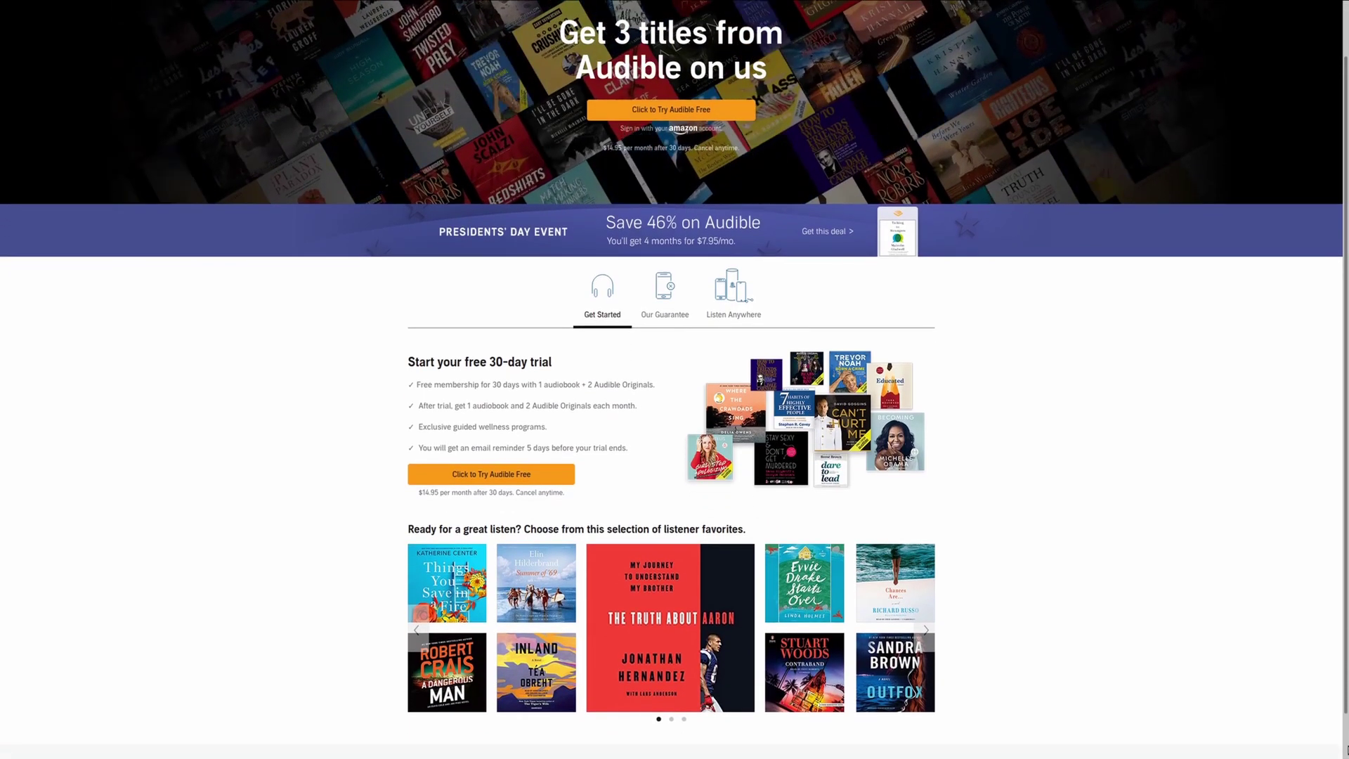
pyautogui.scroll(-1, 674, 379)
pyautogui.scroll(-1, 675, 379)
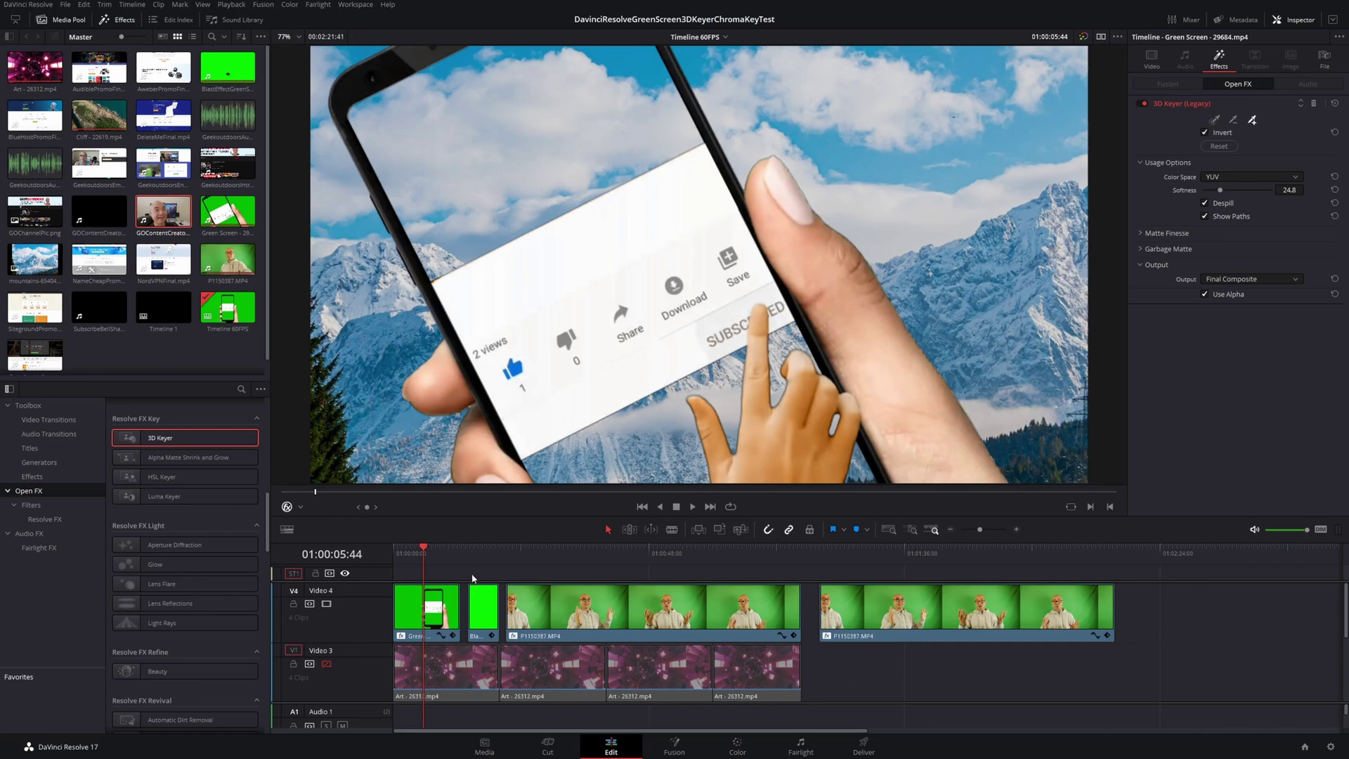
# Add a blue marker at the very start of the timeline.
pyautogui.moveTo(425, 549); pyautogui.dragTo(393, 550)
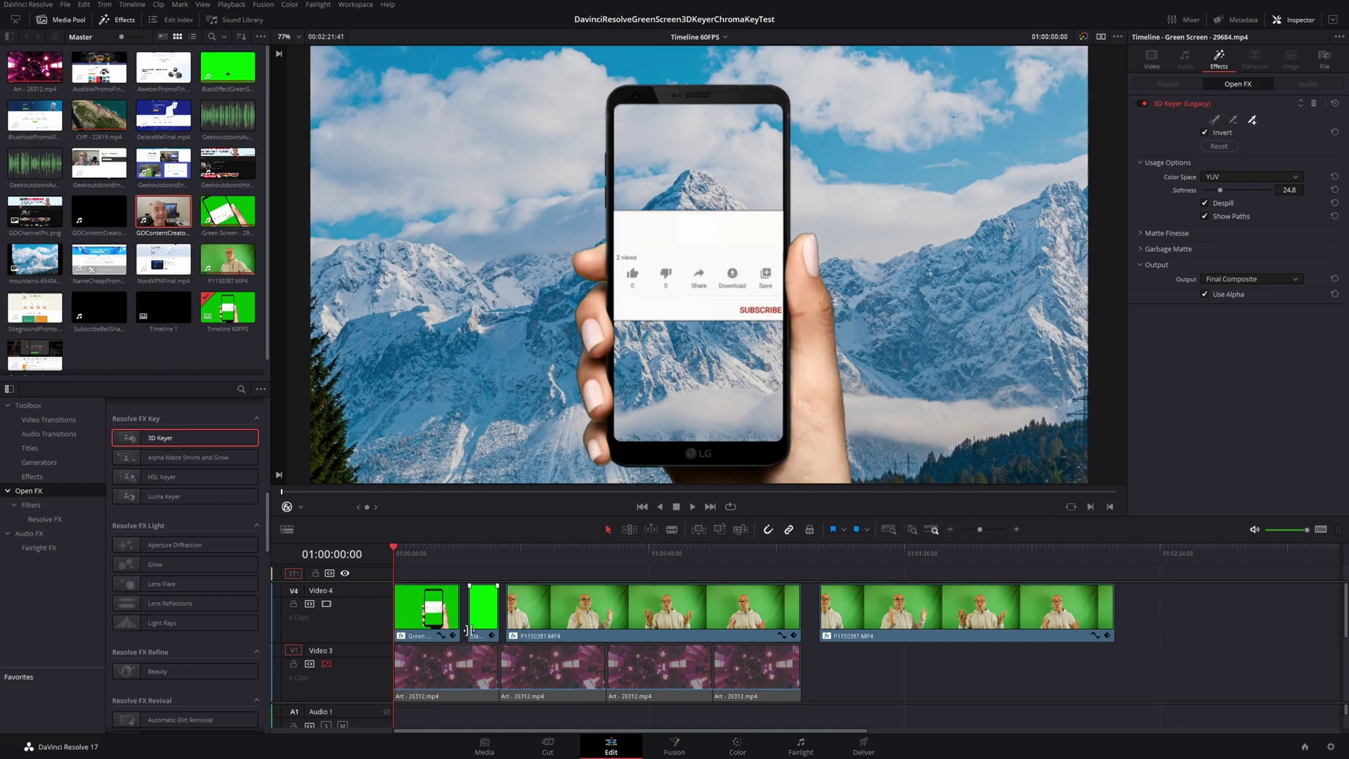
pyautogui.rightClick(395, 549)
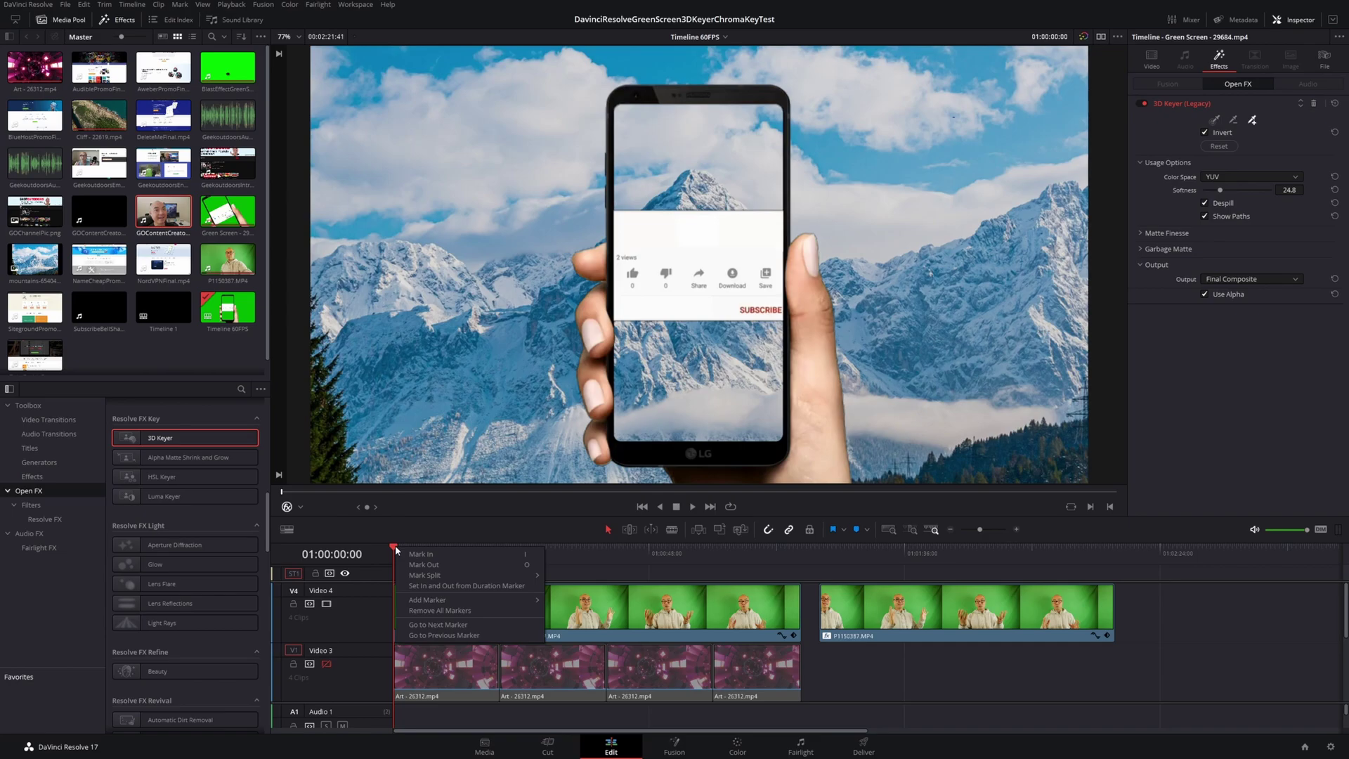
pyautogui.moveTo(428, 601)
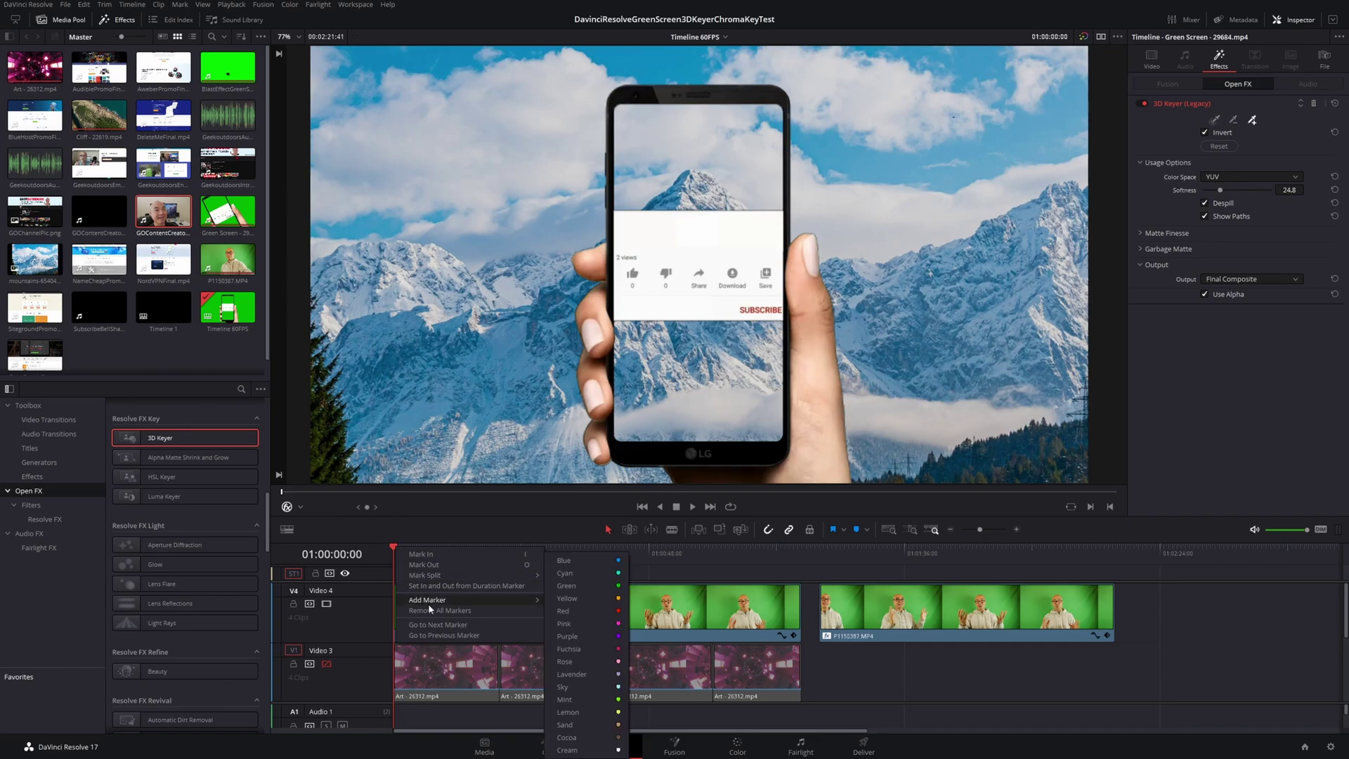
pyautogui.click(570, 565)
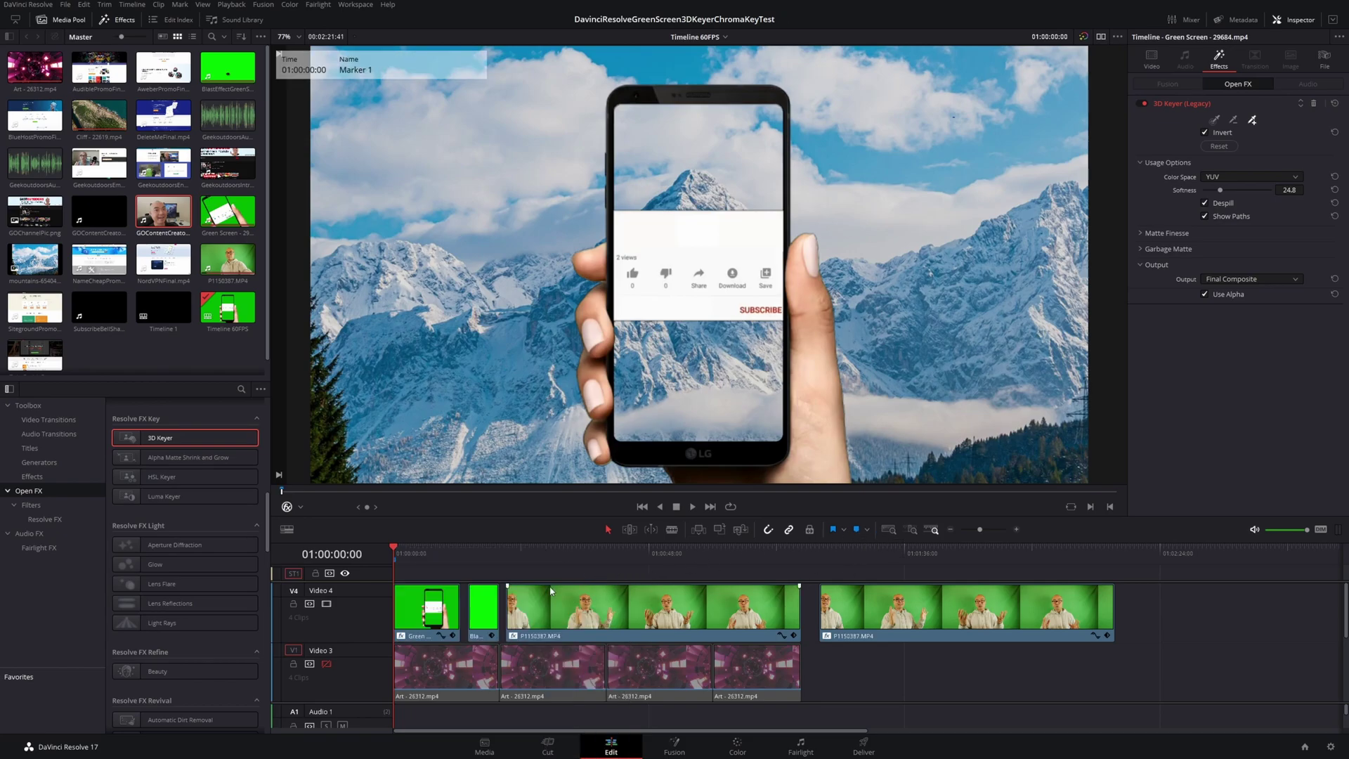
# Rename the marker at the start of the timeline as Intro.
pyautogui.moveTo(396, 564)
pyautogui.doubleClick(395, 563)
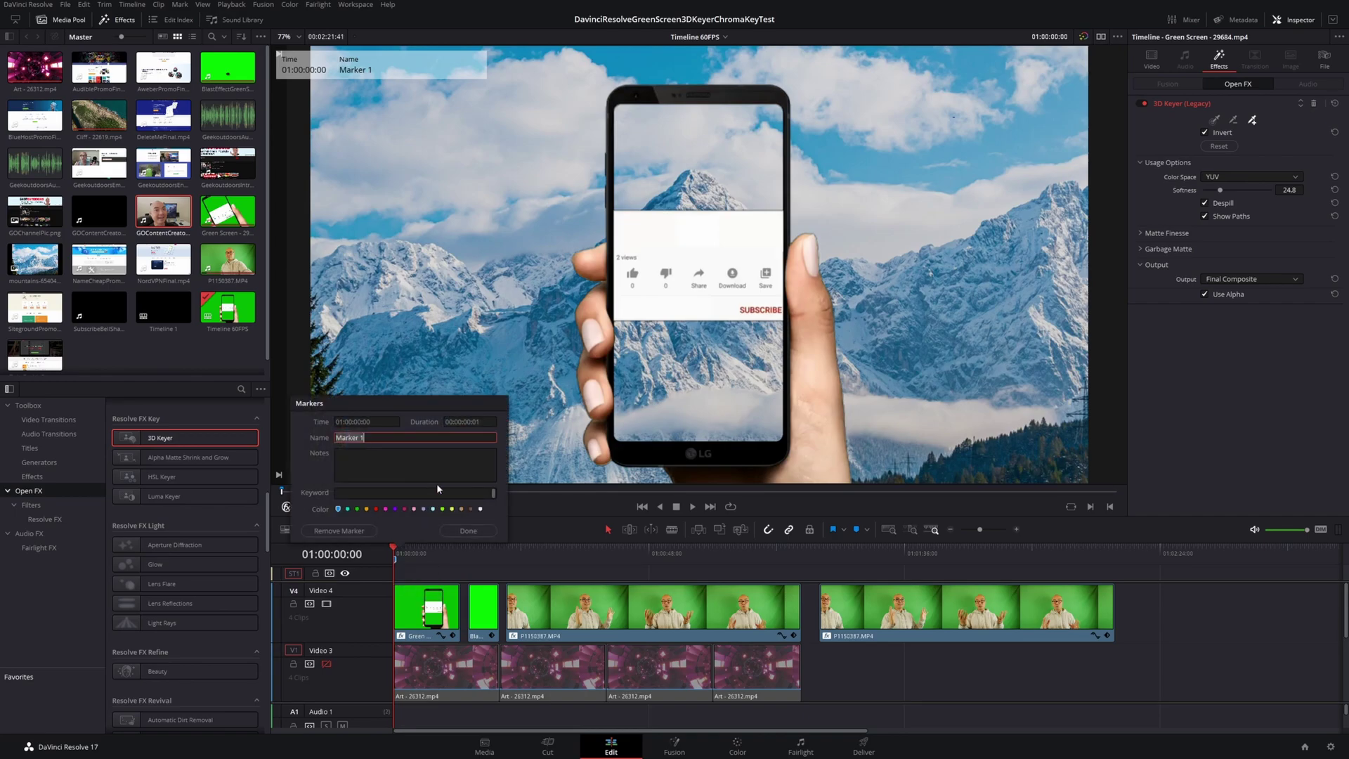
pyautogui.press('BackSpace')
pyautogui.write('o')
pyautogui.click(468, 531)
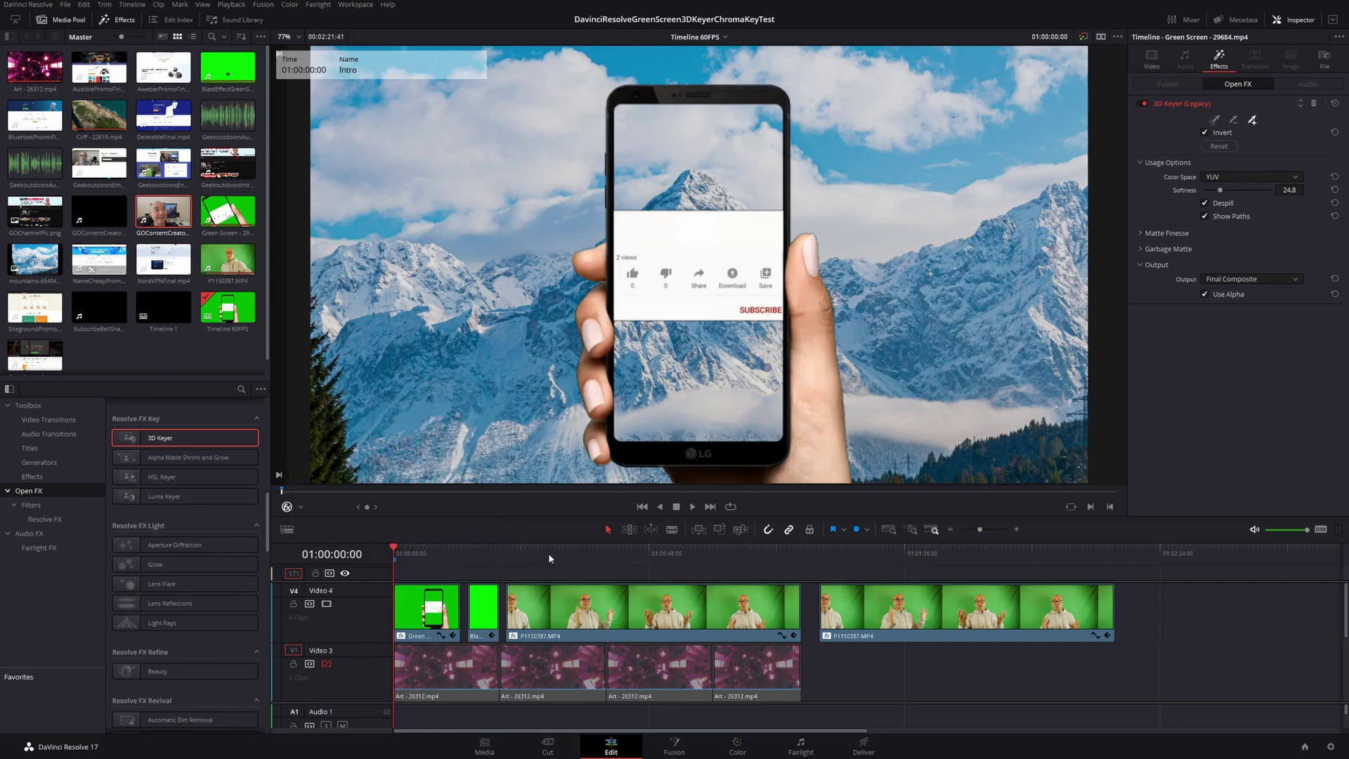
# Add a blue marker at 01:00:17:13 over the smoke blast clip and name it Smoke.
pyautogui.click(470, 552)
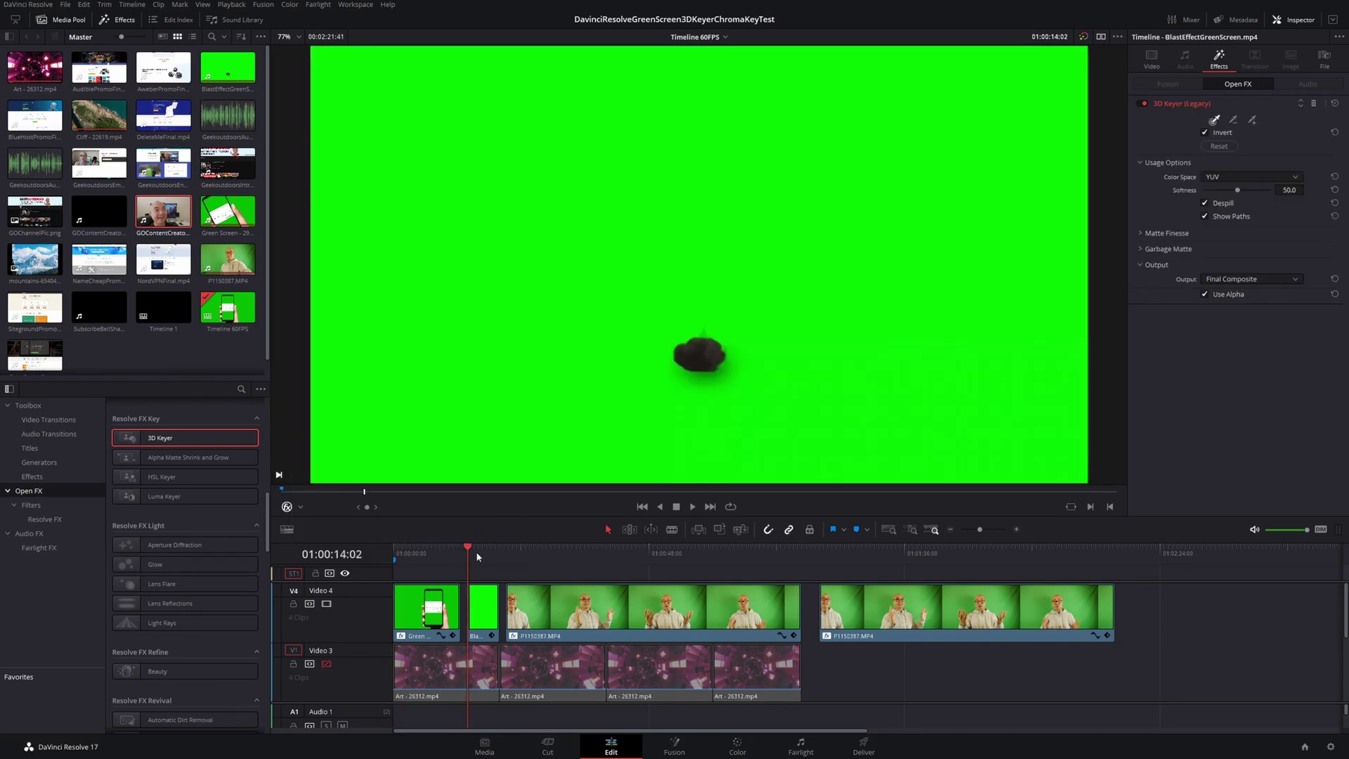
pyautogui.moveTo(478, 548); pyautogui.dragTo(484, 548)
pyautogui.click(853, 532)
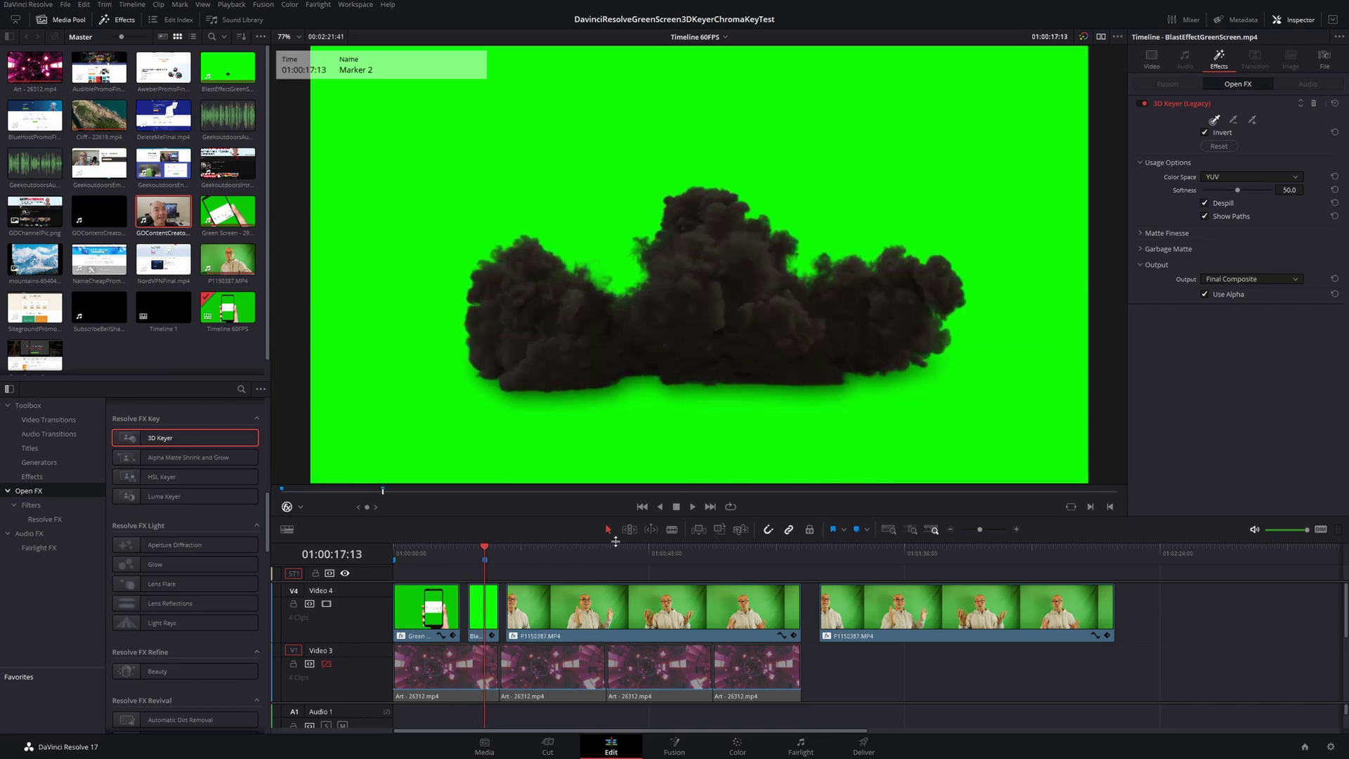
pyautogui.doubleClick(485, 559)
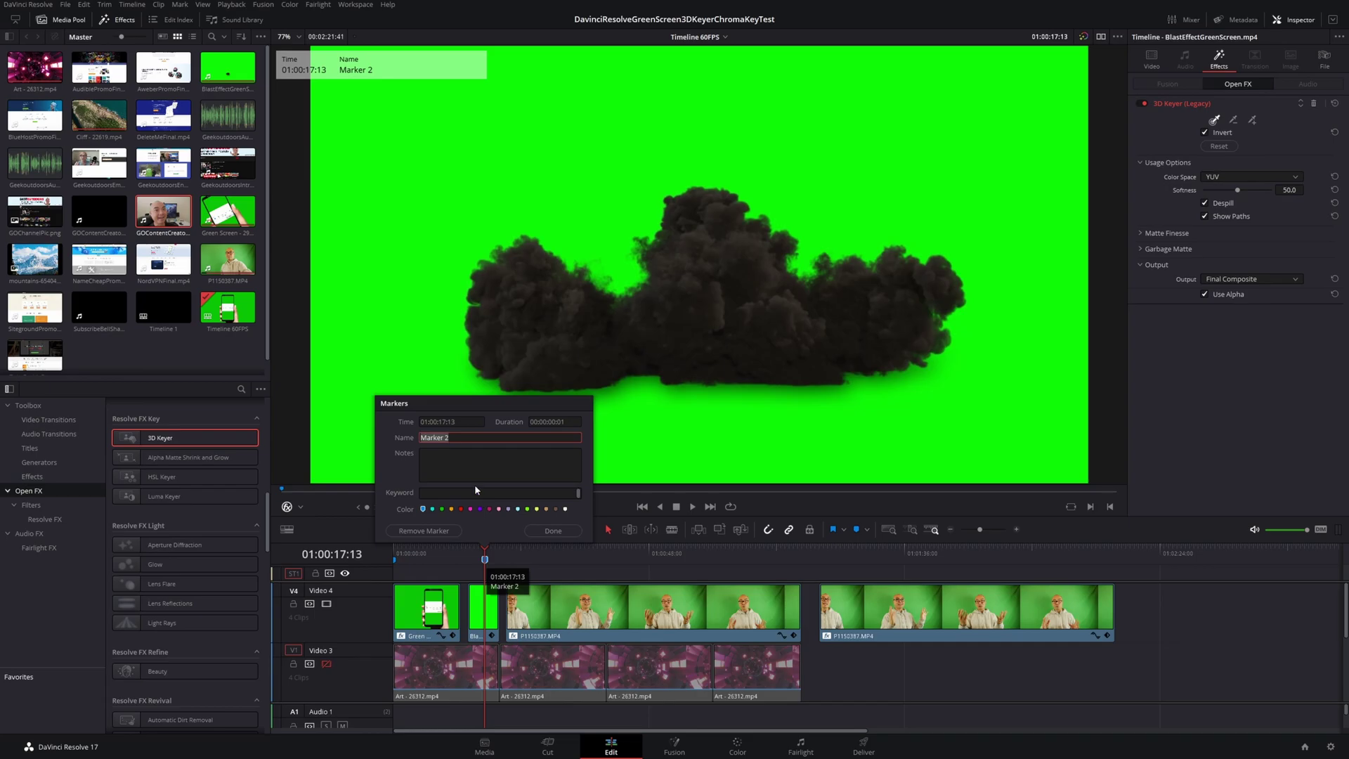
pyautogui.write('Smoke')
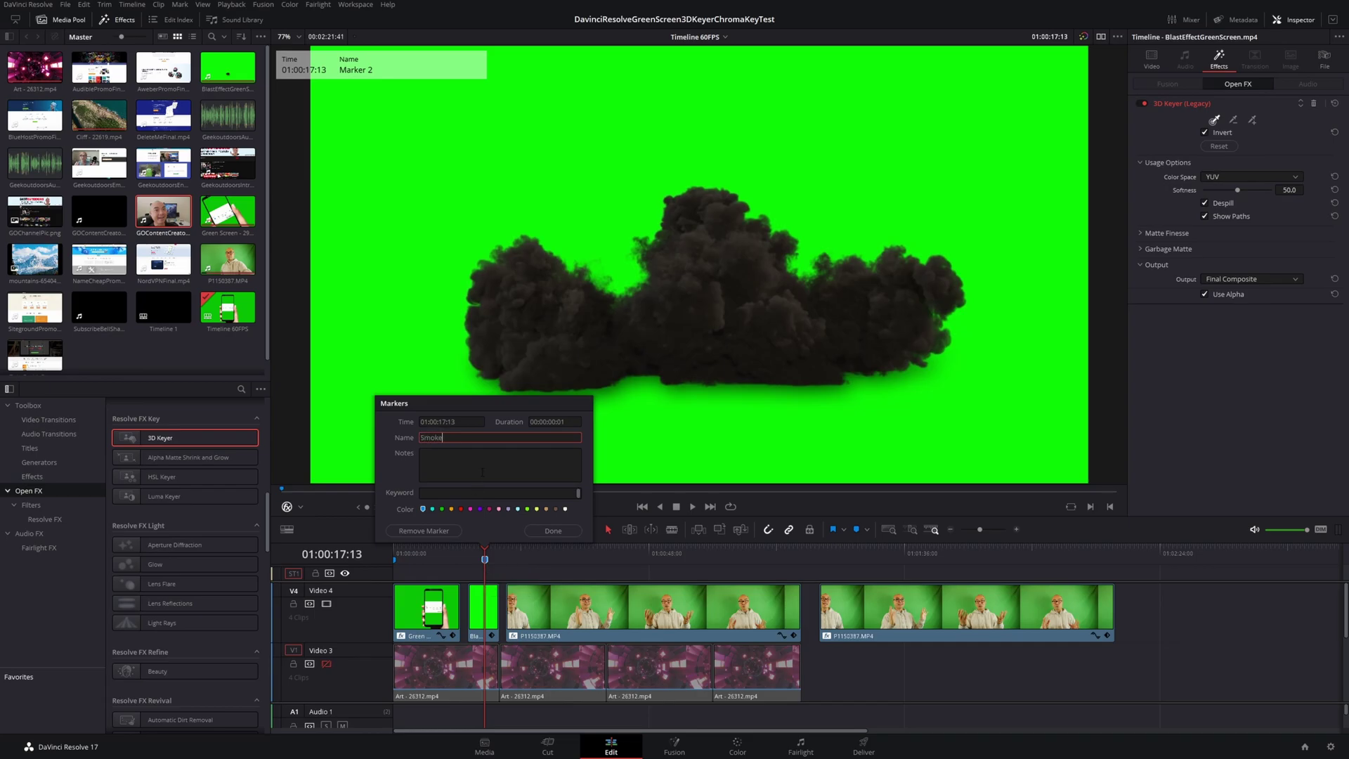
pyautogui.click(555, 531)
# Add a blue marker at 01:01:34:07 over the last presenter clip and name it Final Clip.
pyautogui.click(894, 553)
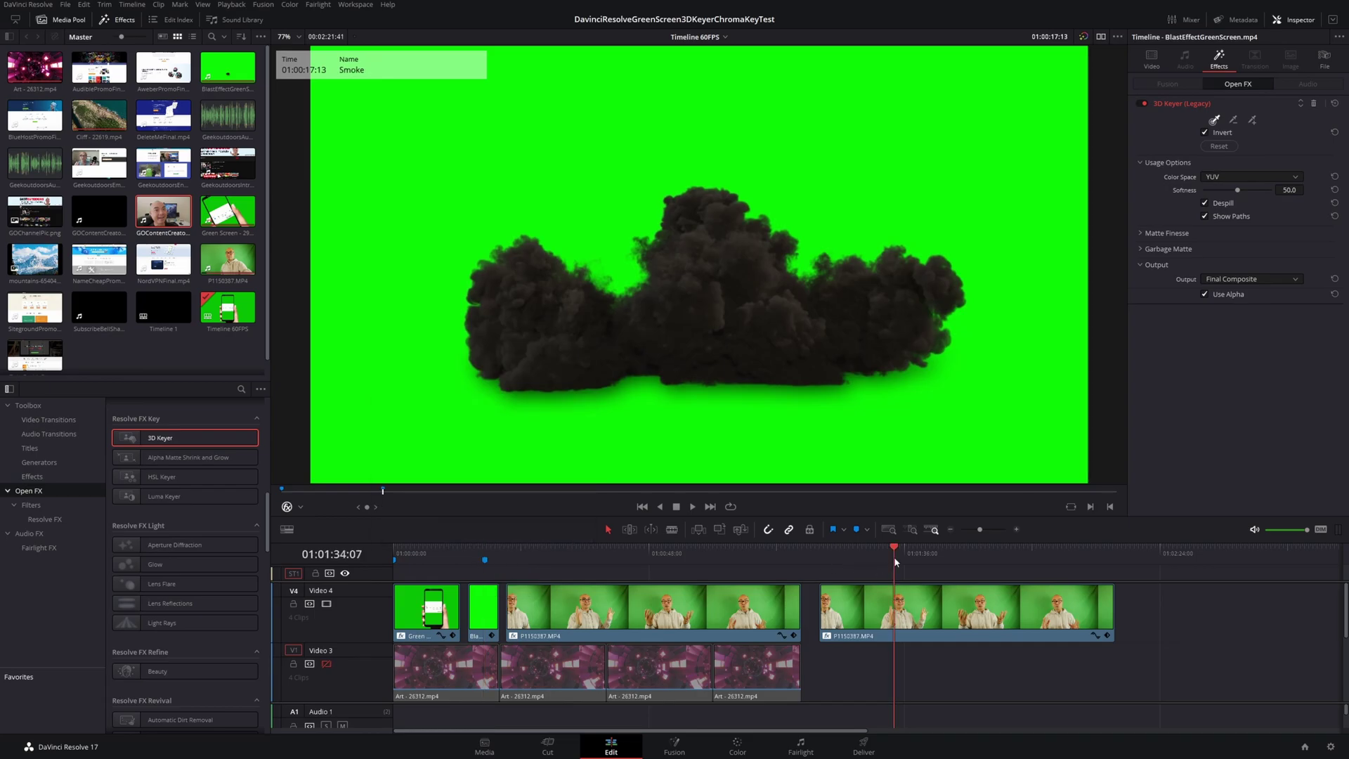
pyautogui.click(897, 594)
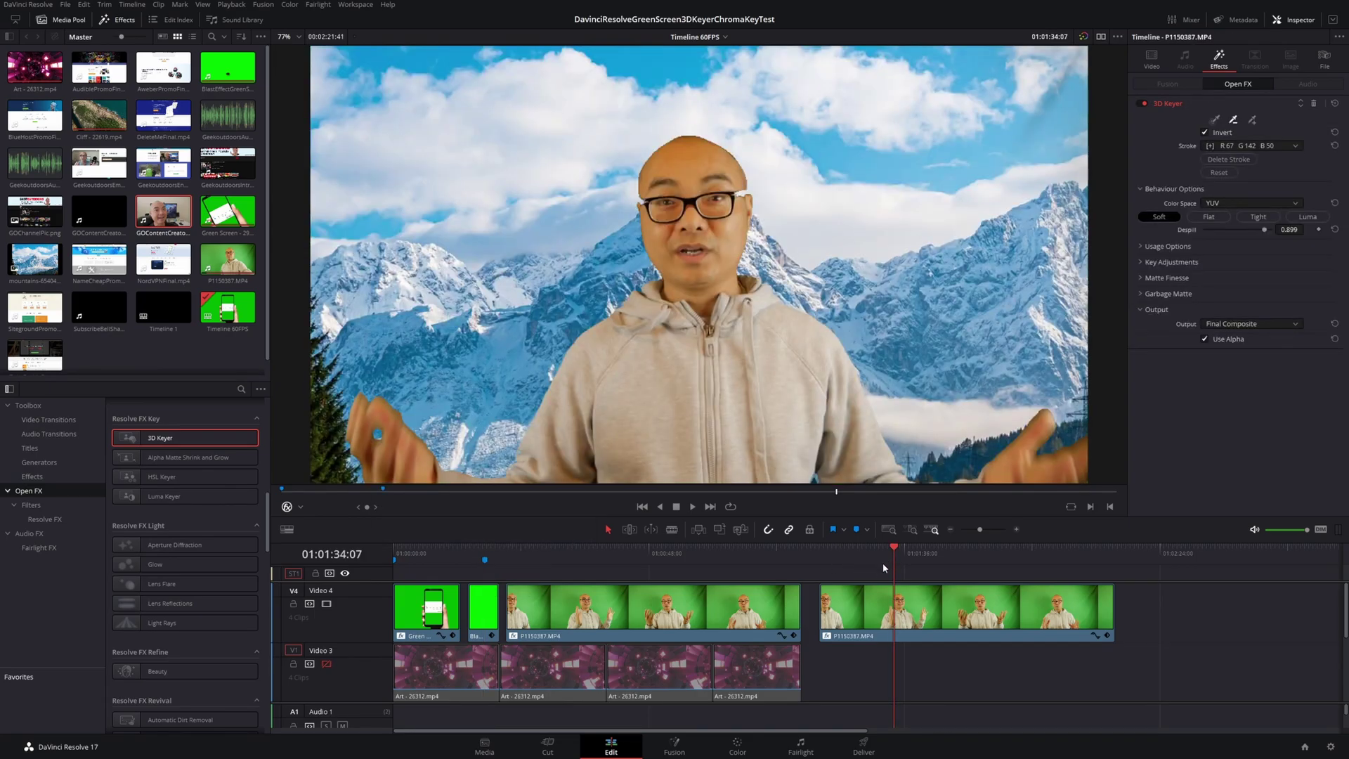
pyautogui.click(857, 529)
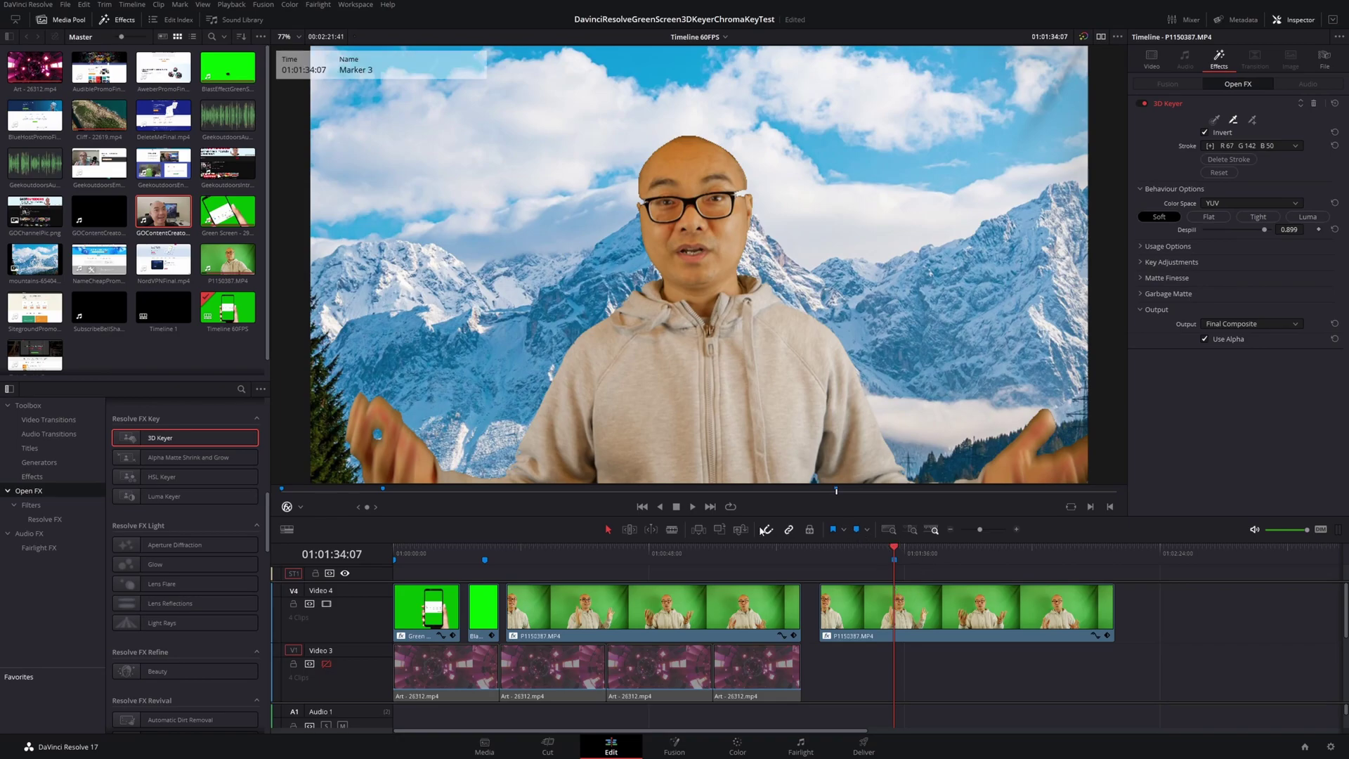
pyautogui.doubleClick(893, 560)
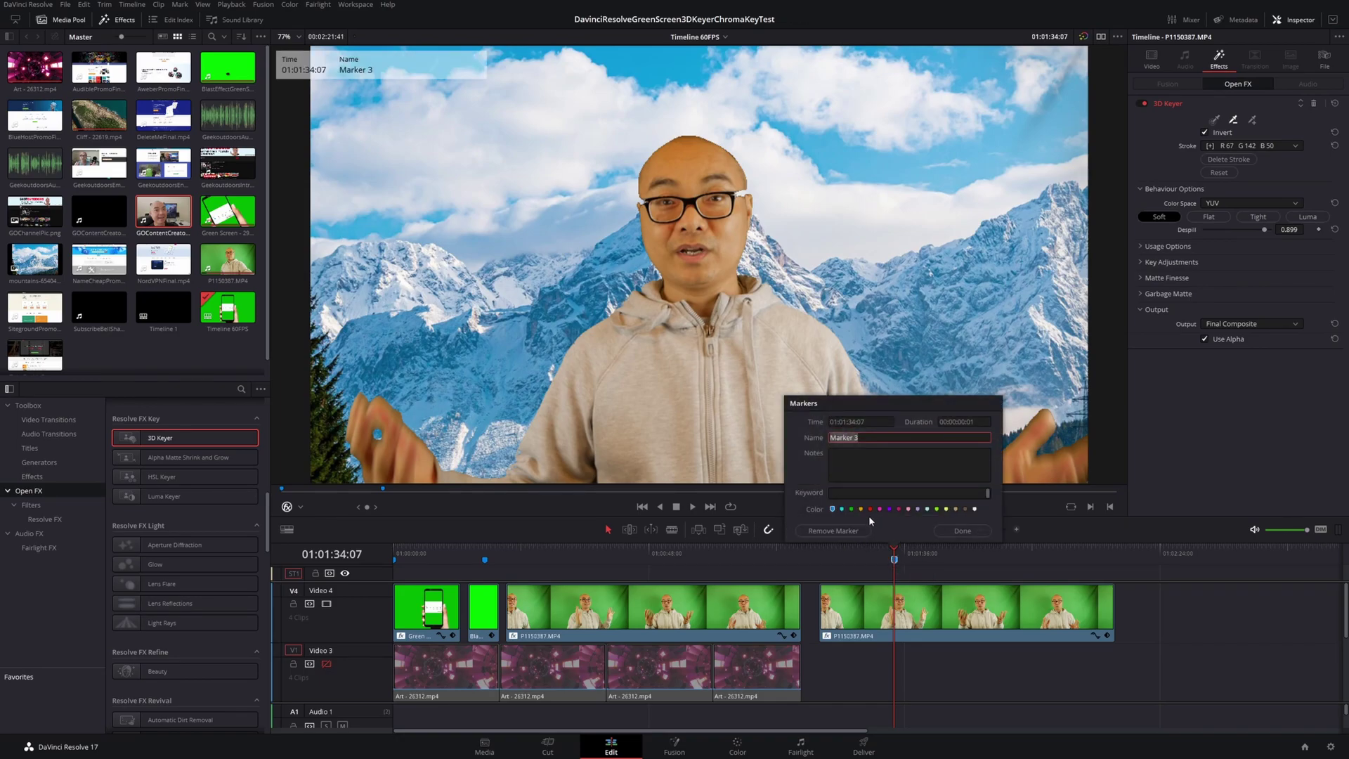
pyautogui.write('Final Clip')
pyautogui.press('Return')
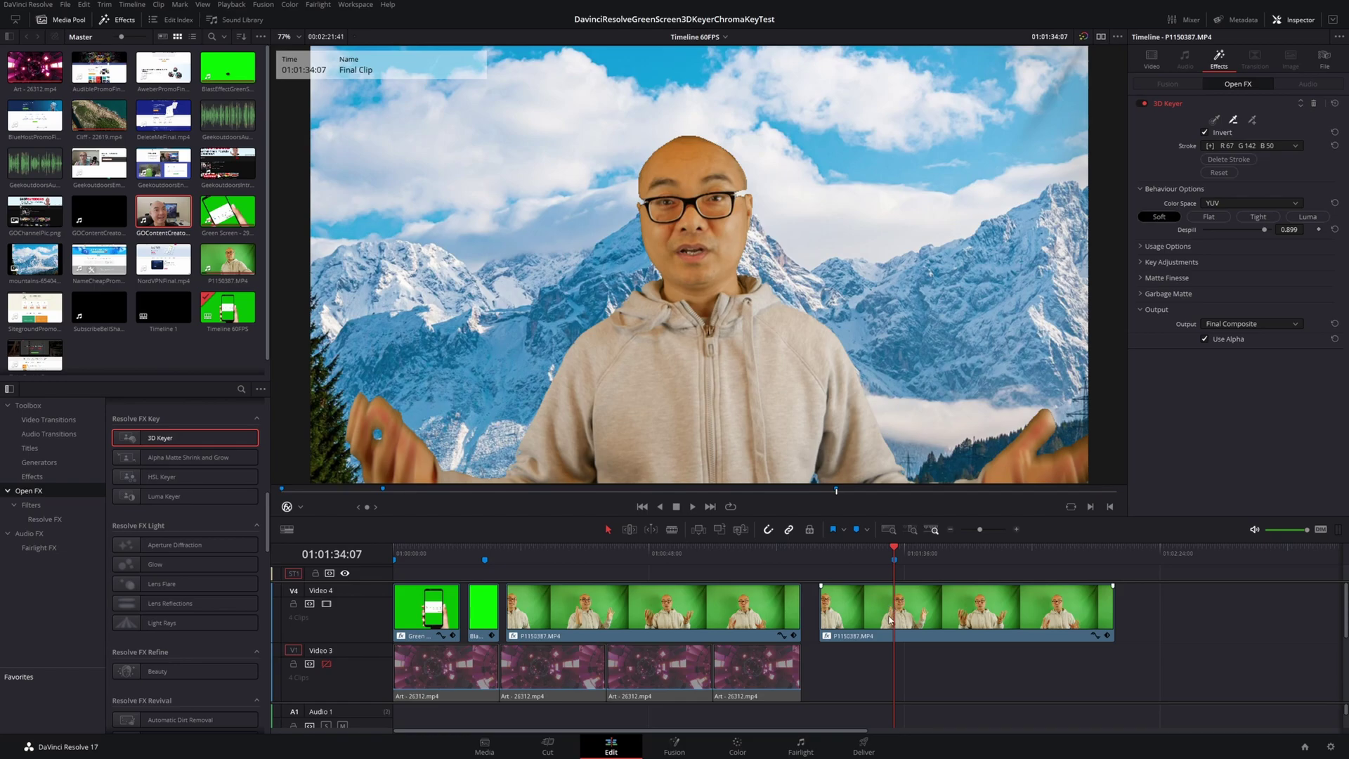
# On the Deliver page, choose the YouTube 1080p preset and enable direct upload with chapters from the blue markers.
pyautogui.click(862, 750)
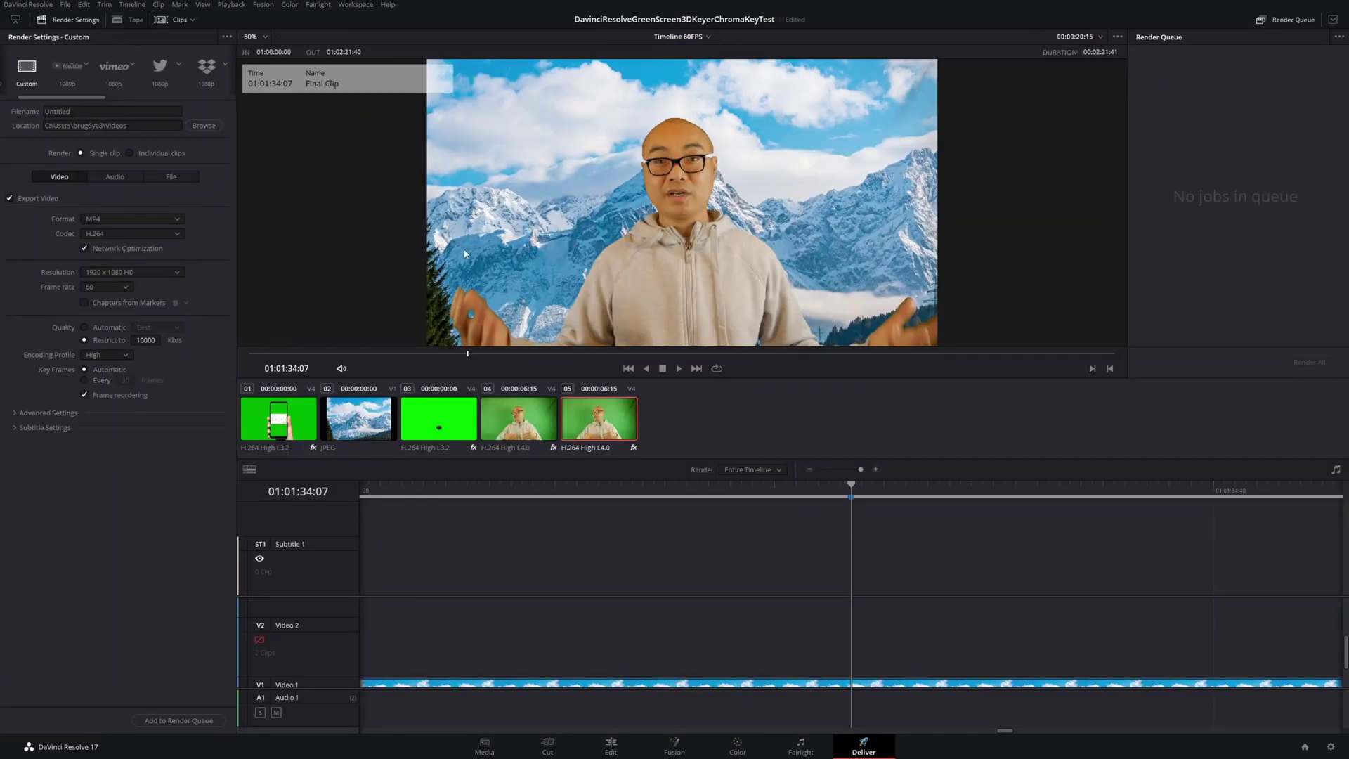
pyautogui.click(68, 68)
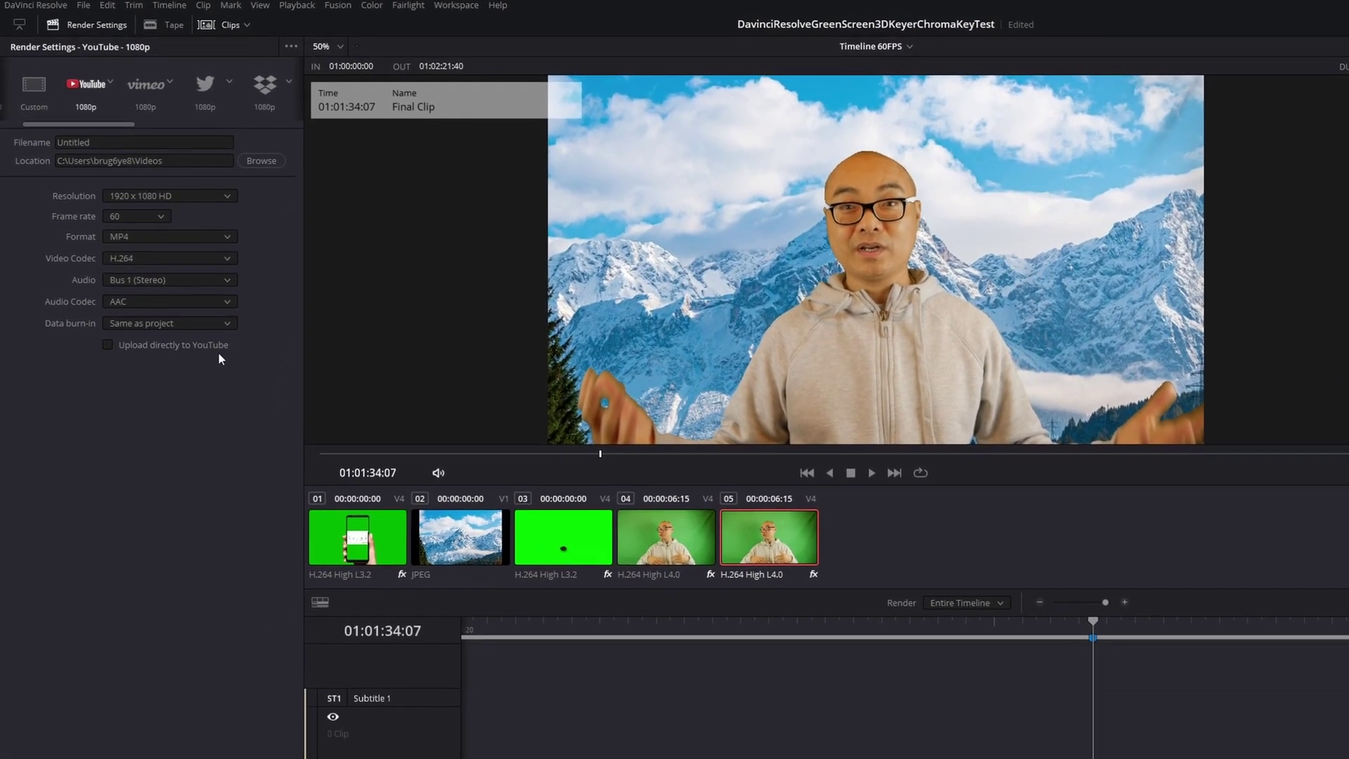
pyautogui.click(113, 365)
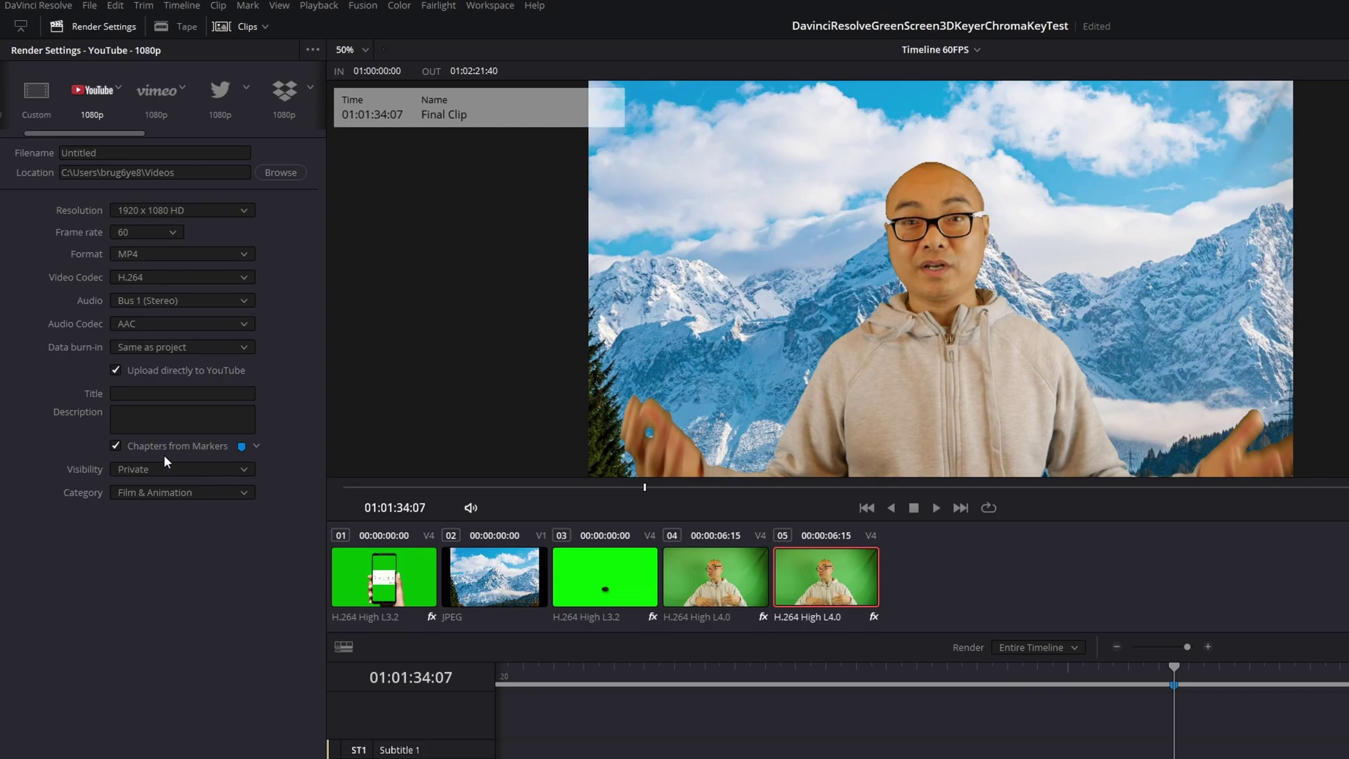
pyautogui.click(256, 443)
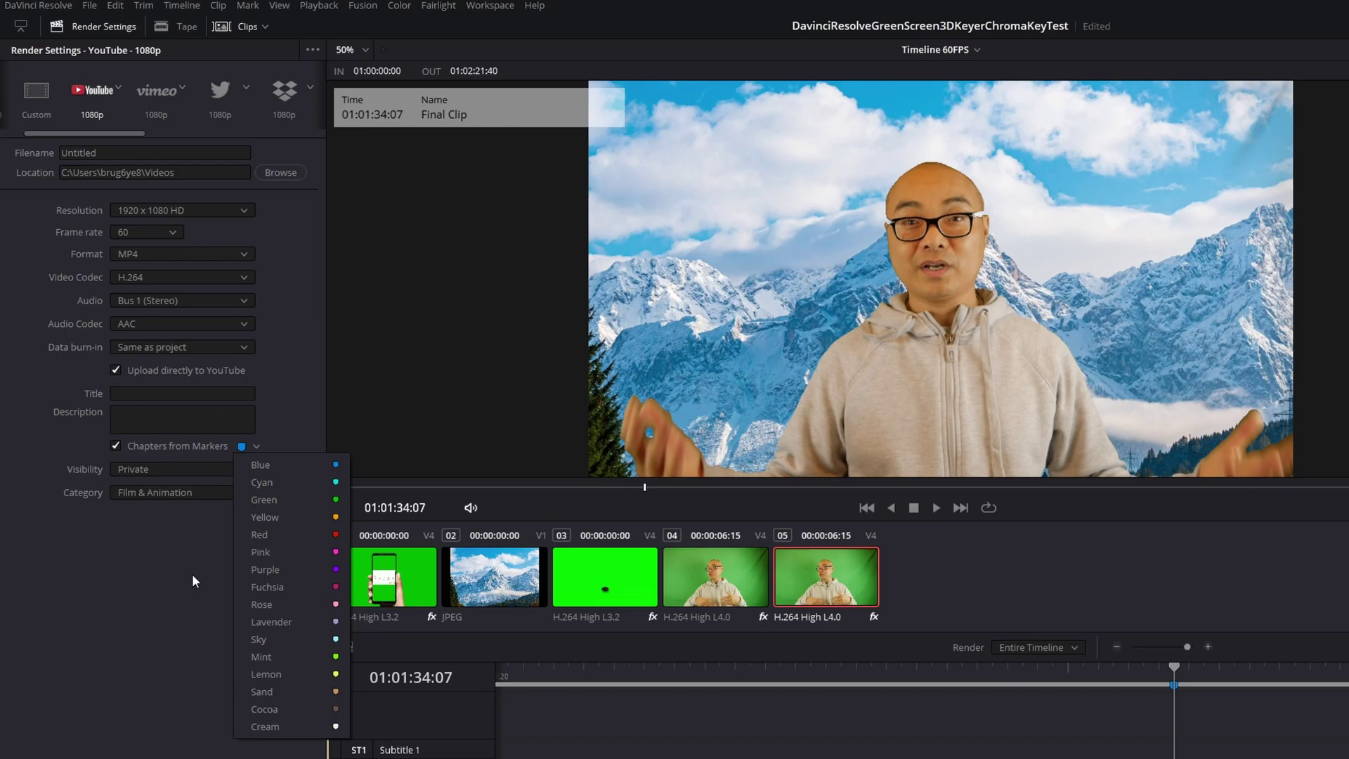
pyautogui.click(154, 661)
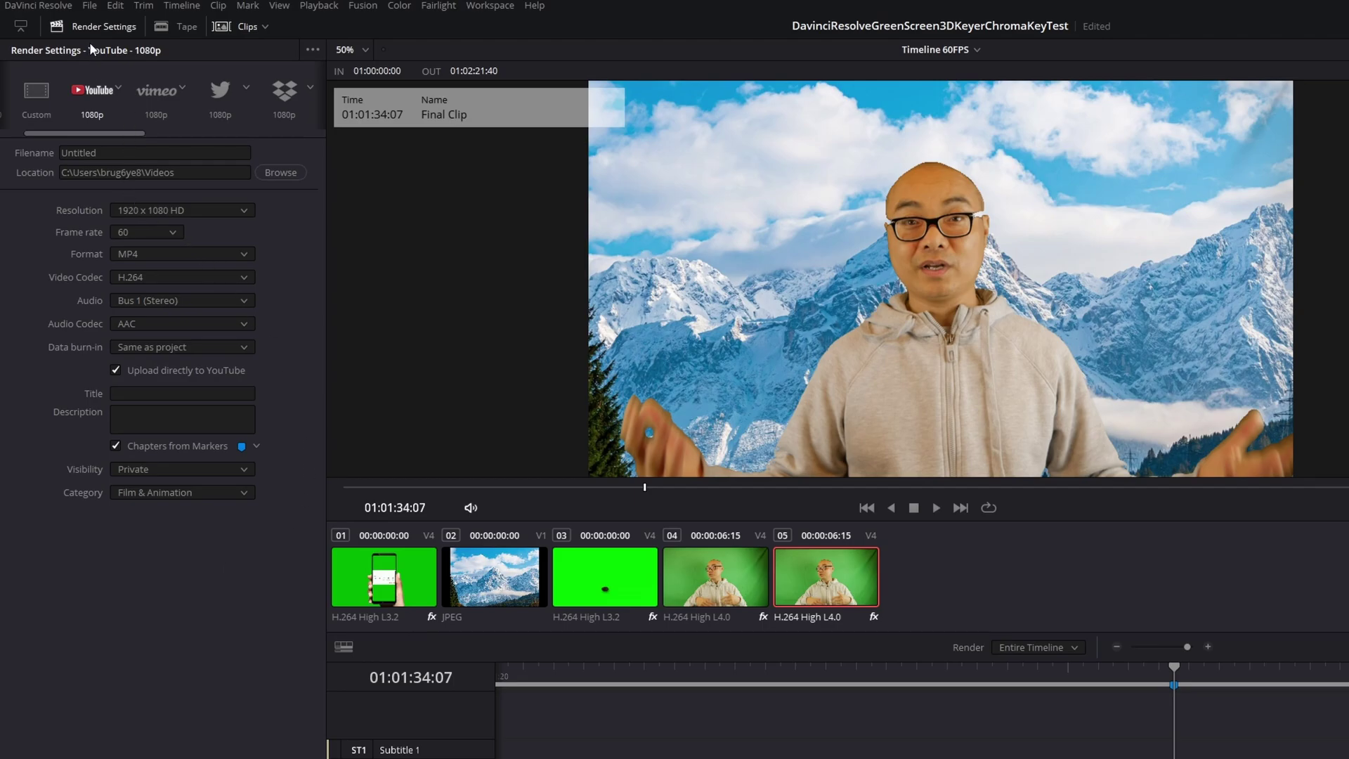
# Open the Internet Accounts settings in the system preferences.
pyautogui.click(46, 6)
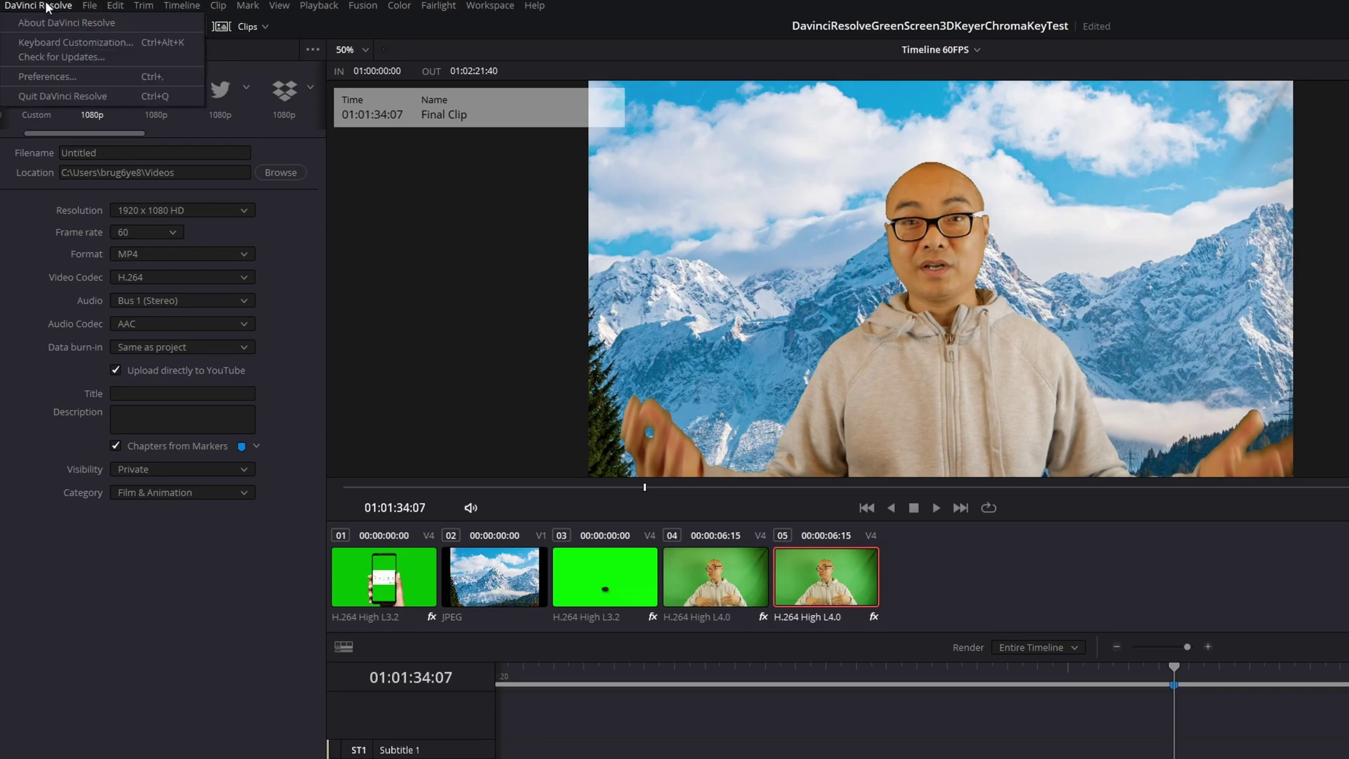
pyautogui.click(35, 79)
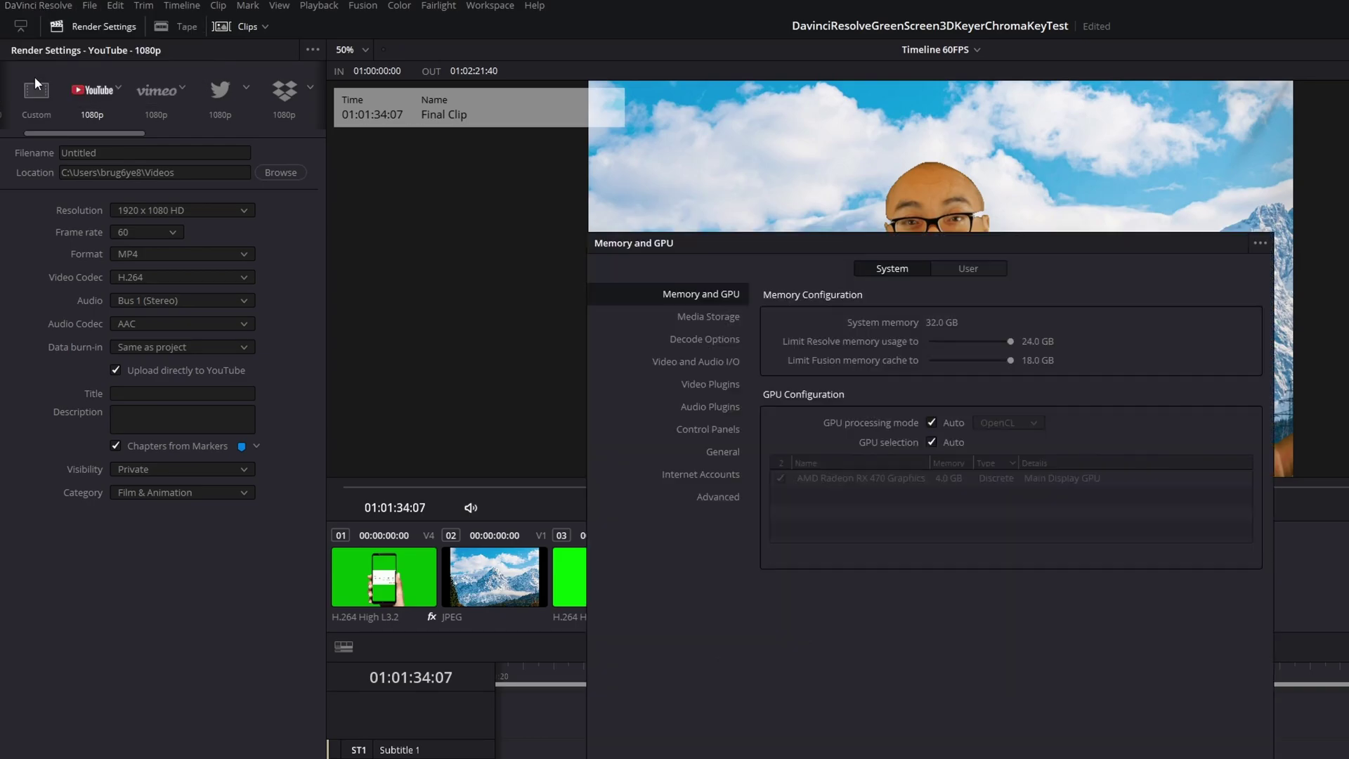
pyautogui.click(711, 477)
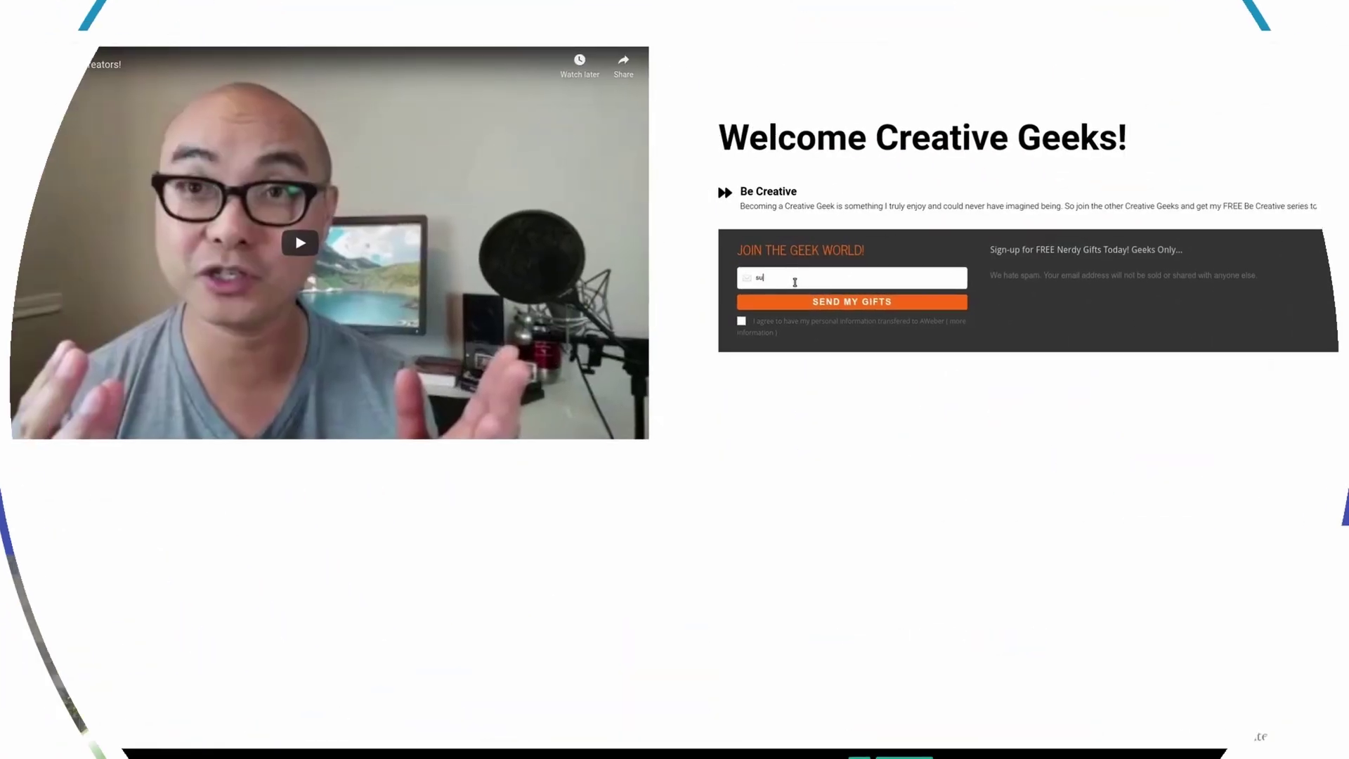
# On the Creative Geeks web page, enter an e-mail address in the Join the Geek World sign-up form.
pyautogui.write('geek')
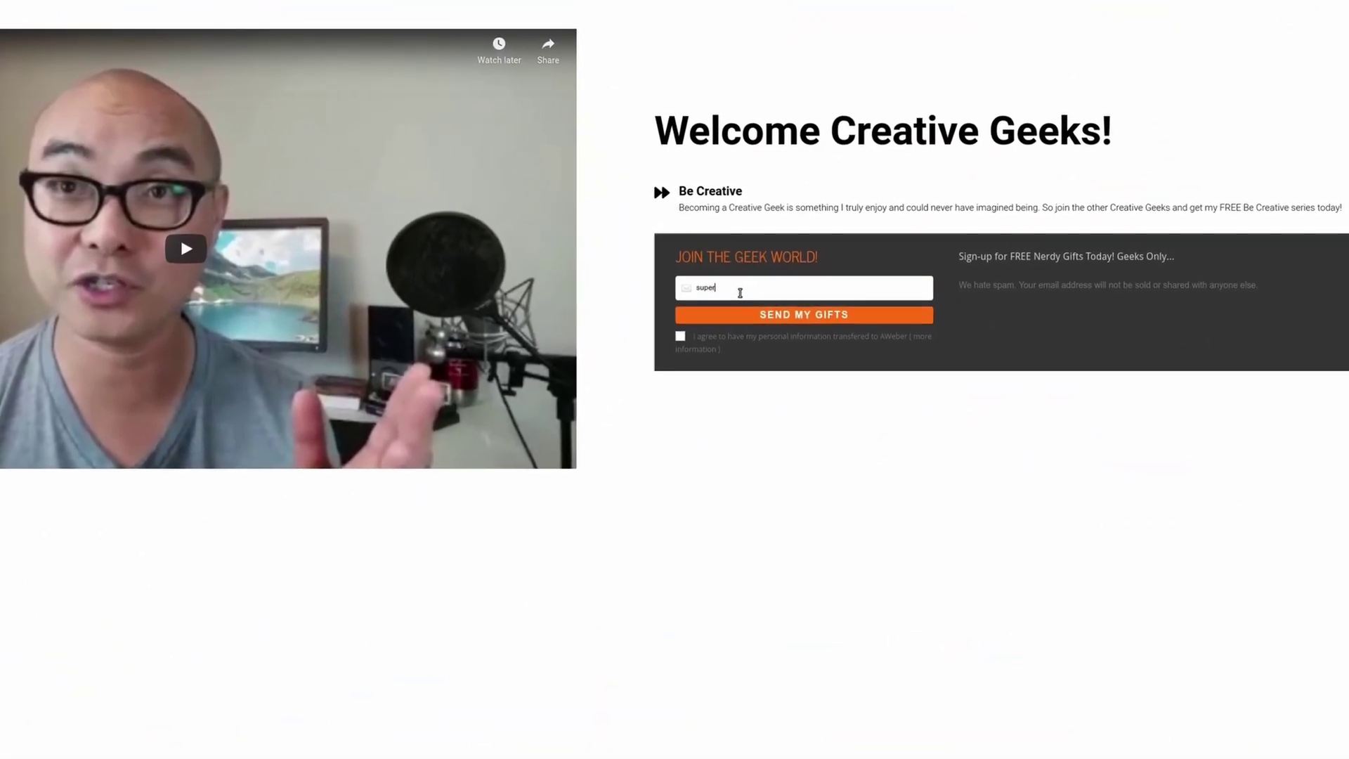